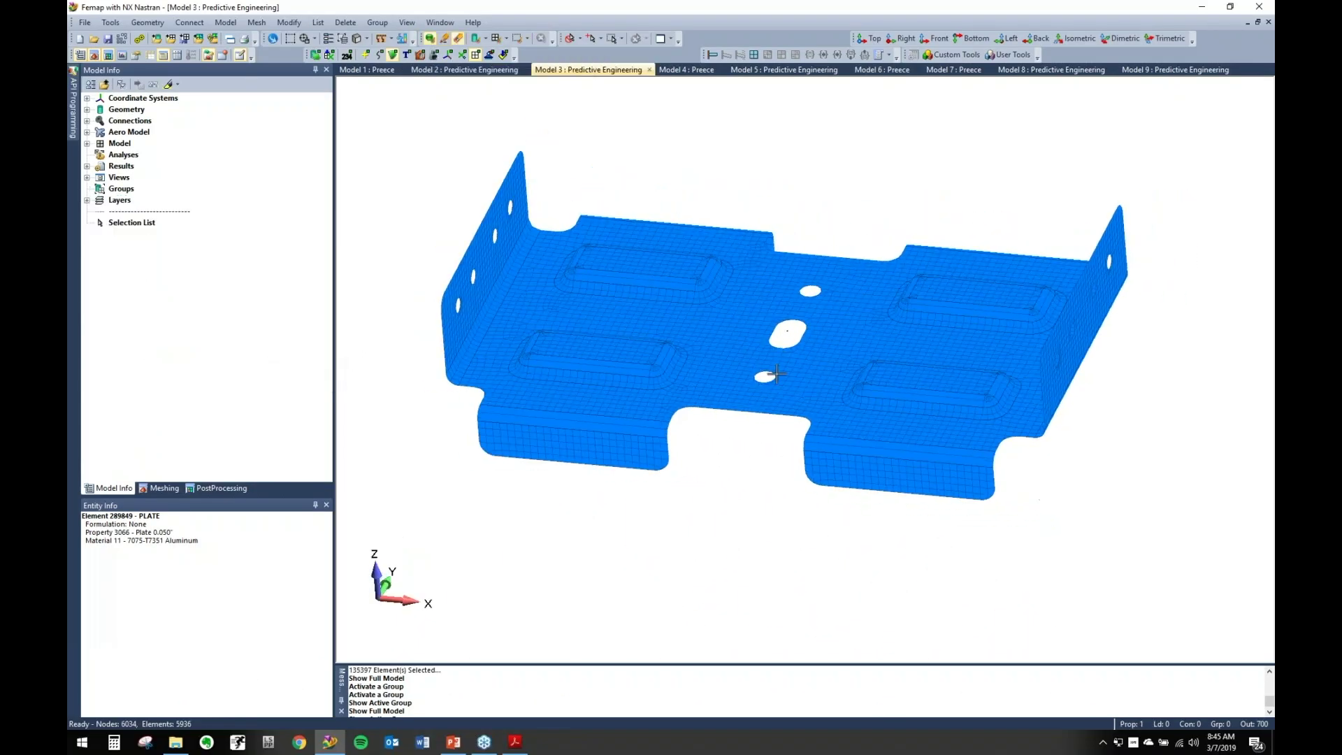
- Create a new group with ID 1 titled Elements and select it in the model tree
right_click(121, 189)
left_click(157, 197)
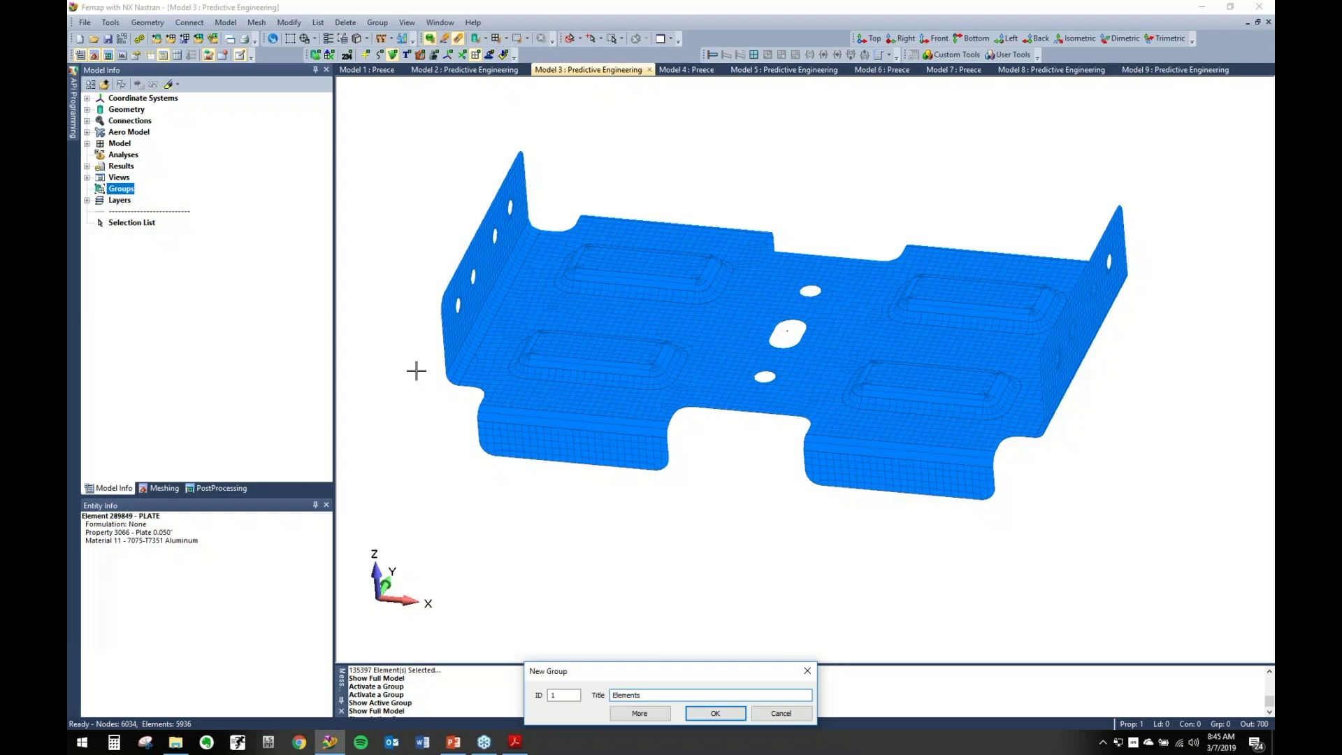
left_click(720, 714)
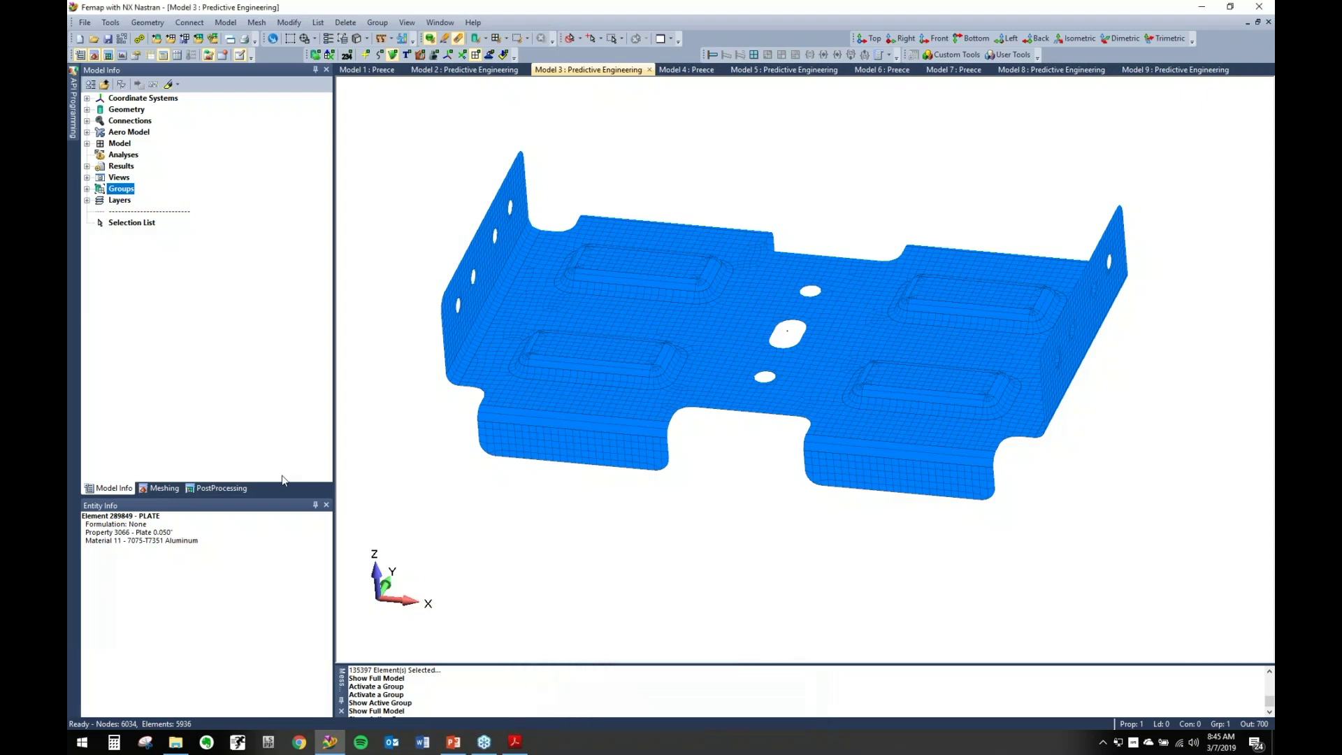
left_click(87, 189)
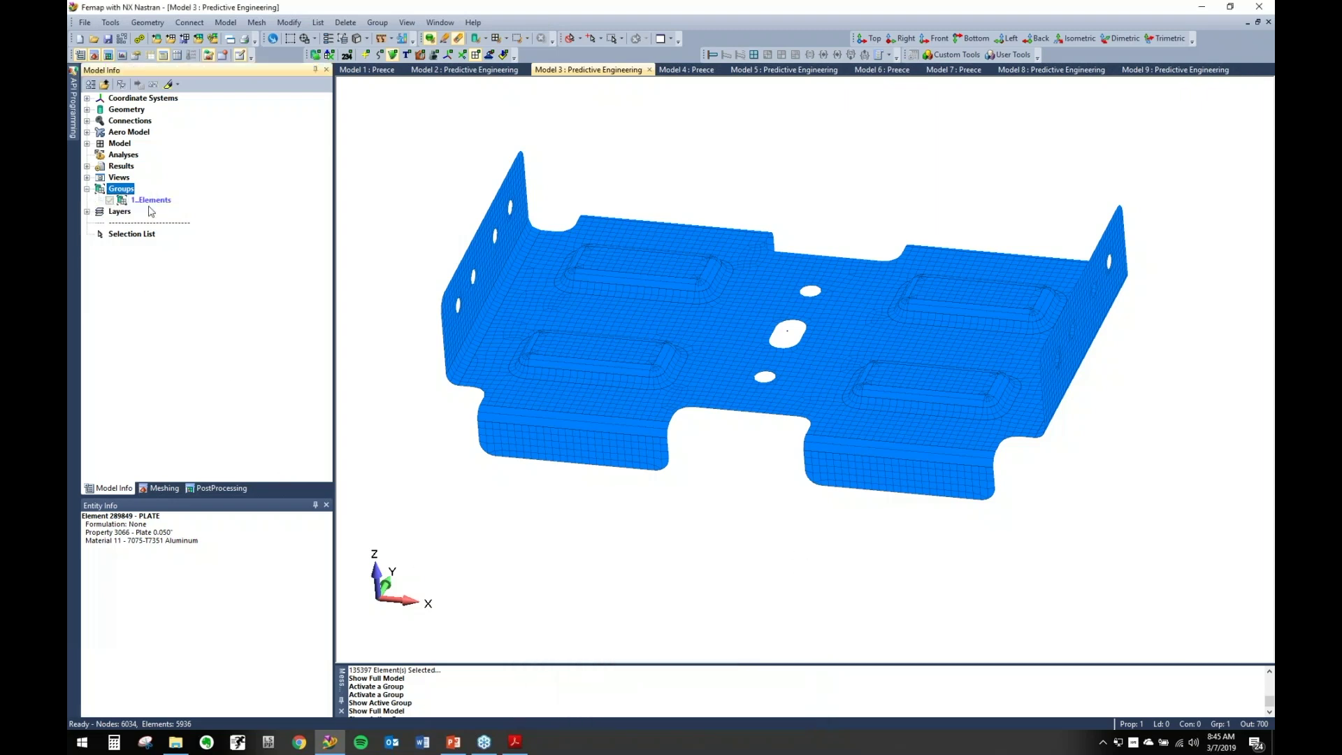
left_click(151, 200)
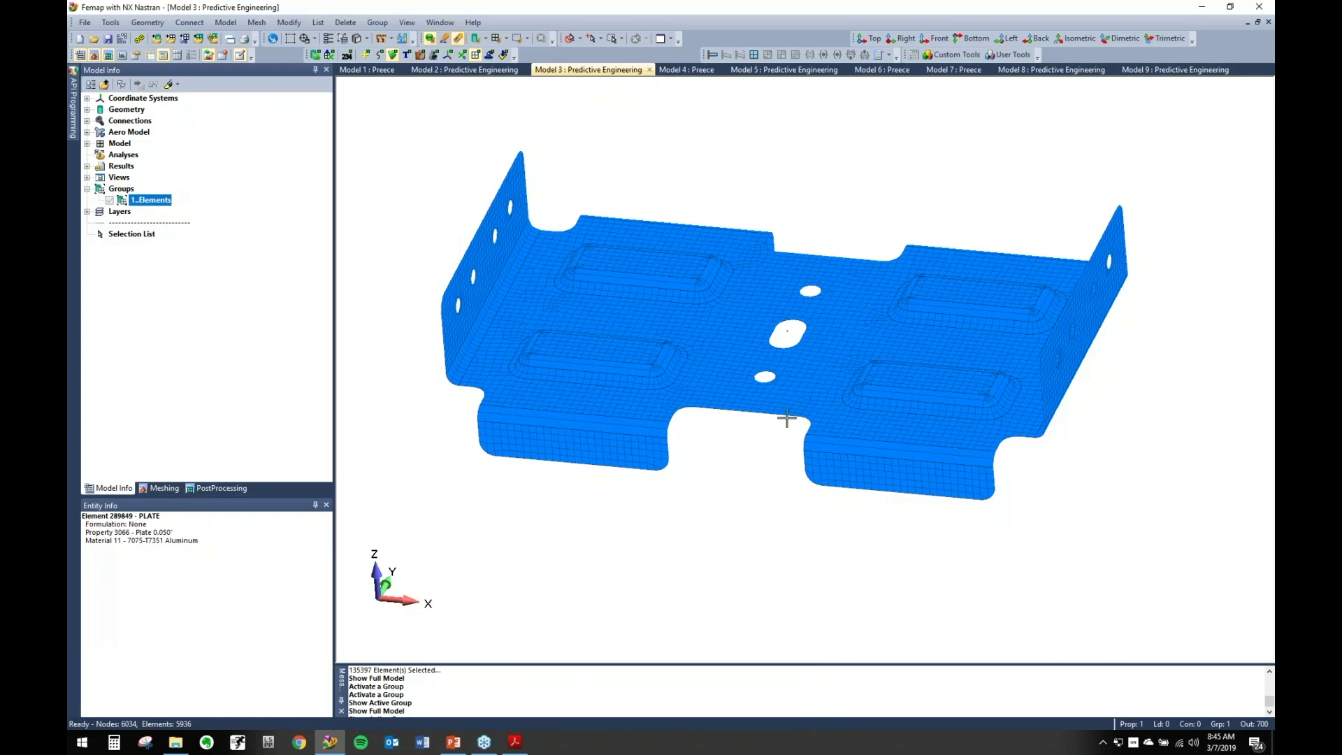
- Add the elements on all surfaces of the bracket to the Elements group by box-picking the surfaces
middle_click_drag(786, 418, 547, 214)
left_click(378, 23)
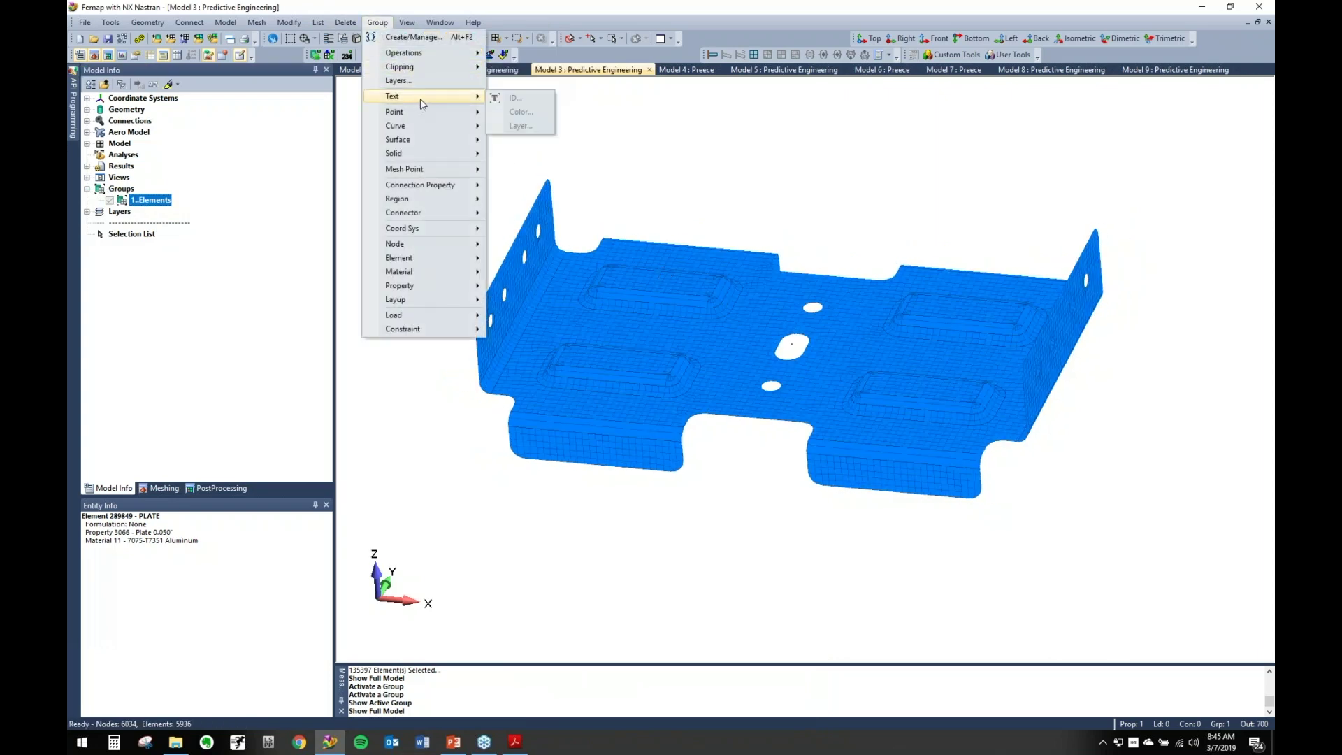
mouse_move(440, 23)
mouse_move(378, 23)
mouse_move(412, 97)
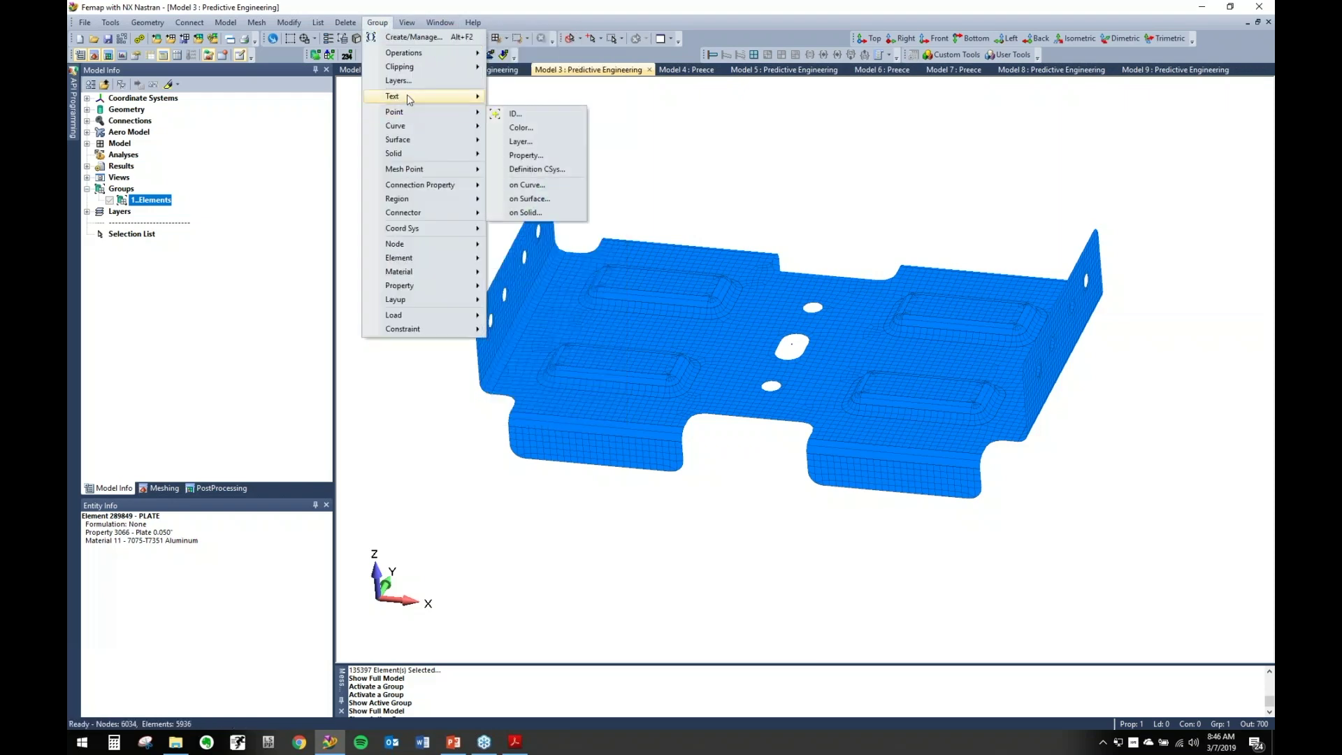
mouse_move(412, 157)
mouse_move(416, 220)
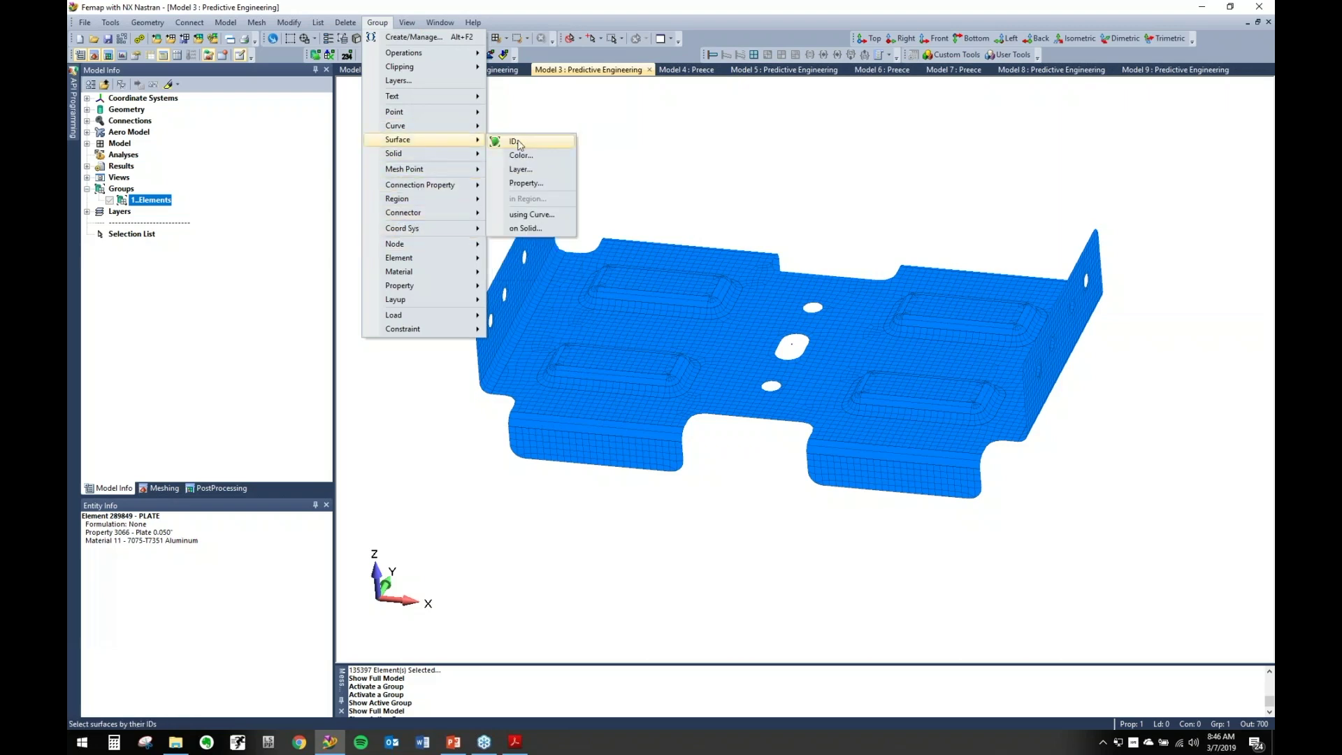
mouse_move(412, 258)
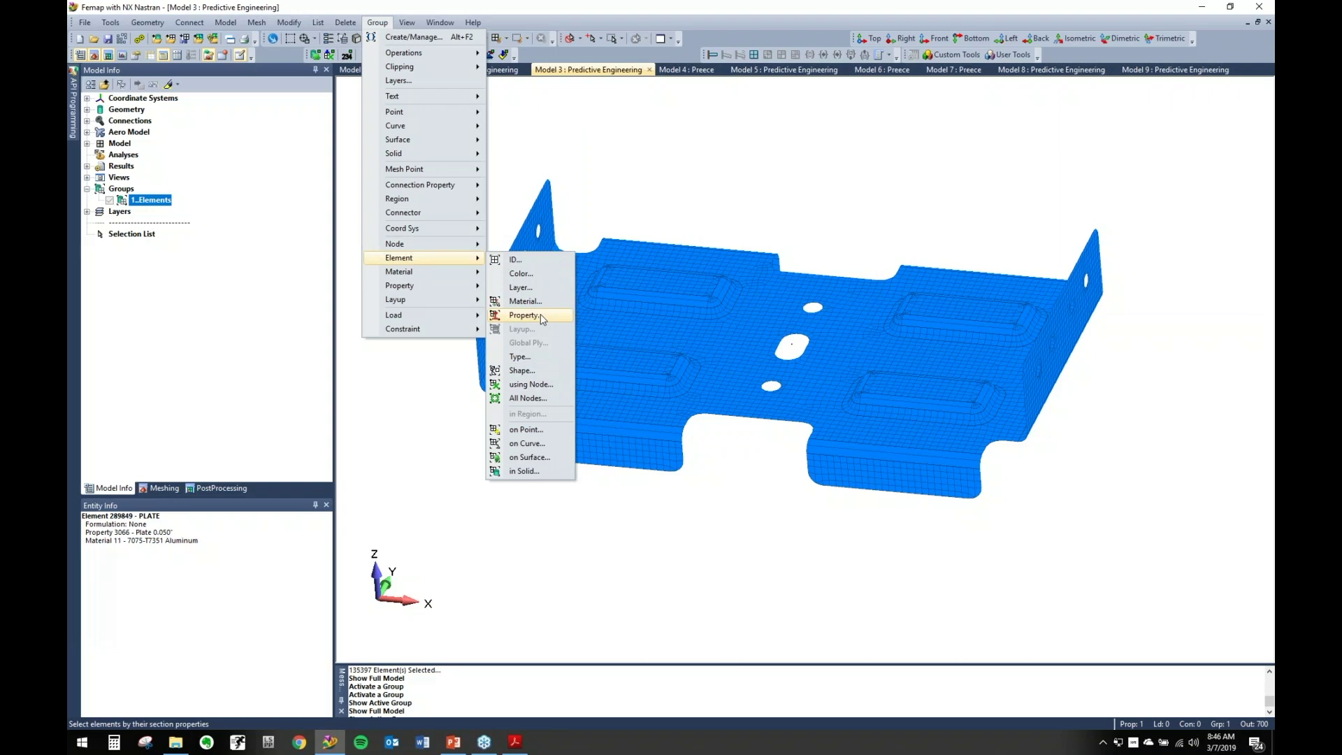
left_click(529, 457)
left_click_drag(520, 219, 1113, 530)
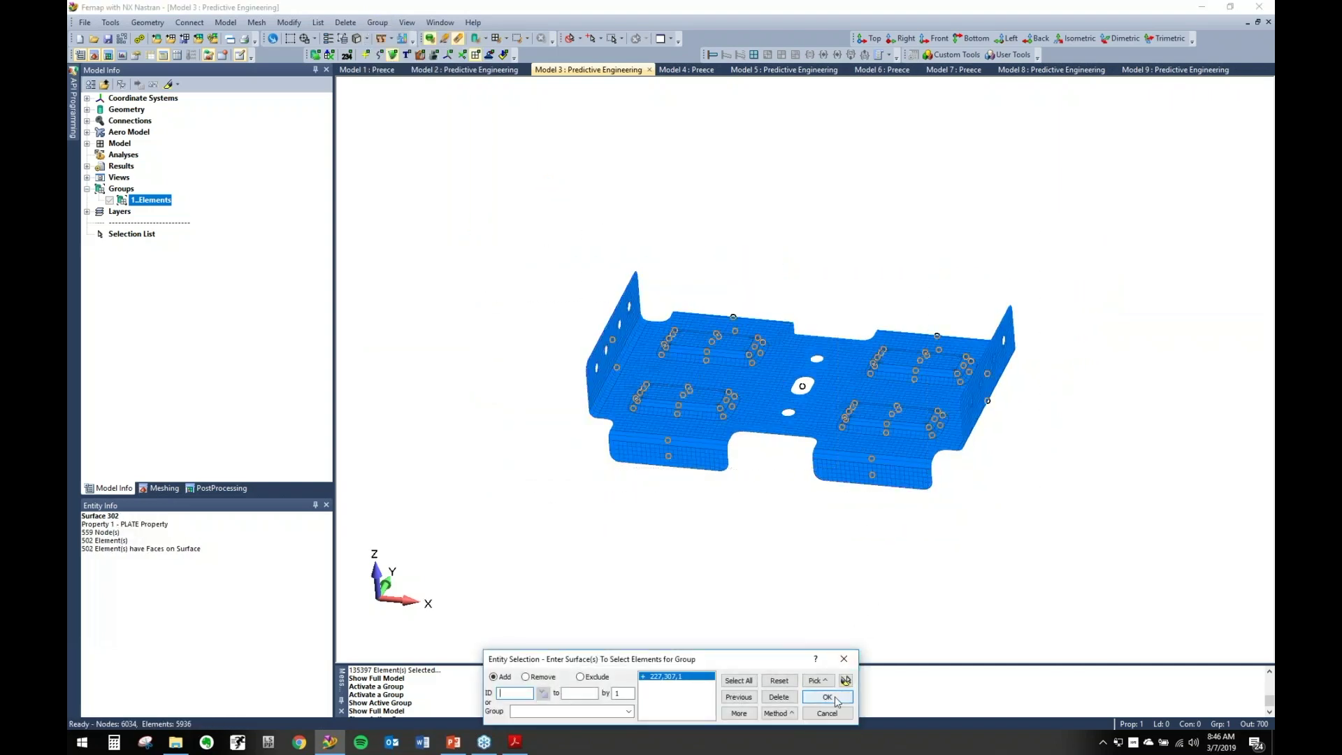
left_click(828, 697)
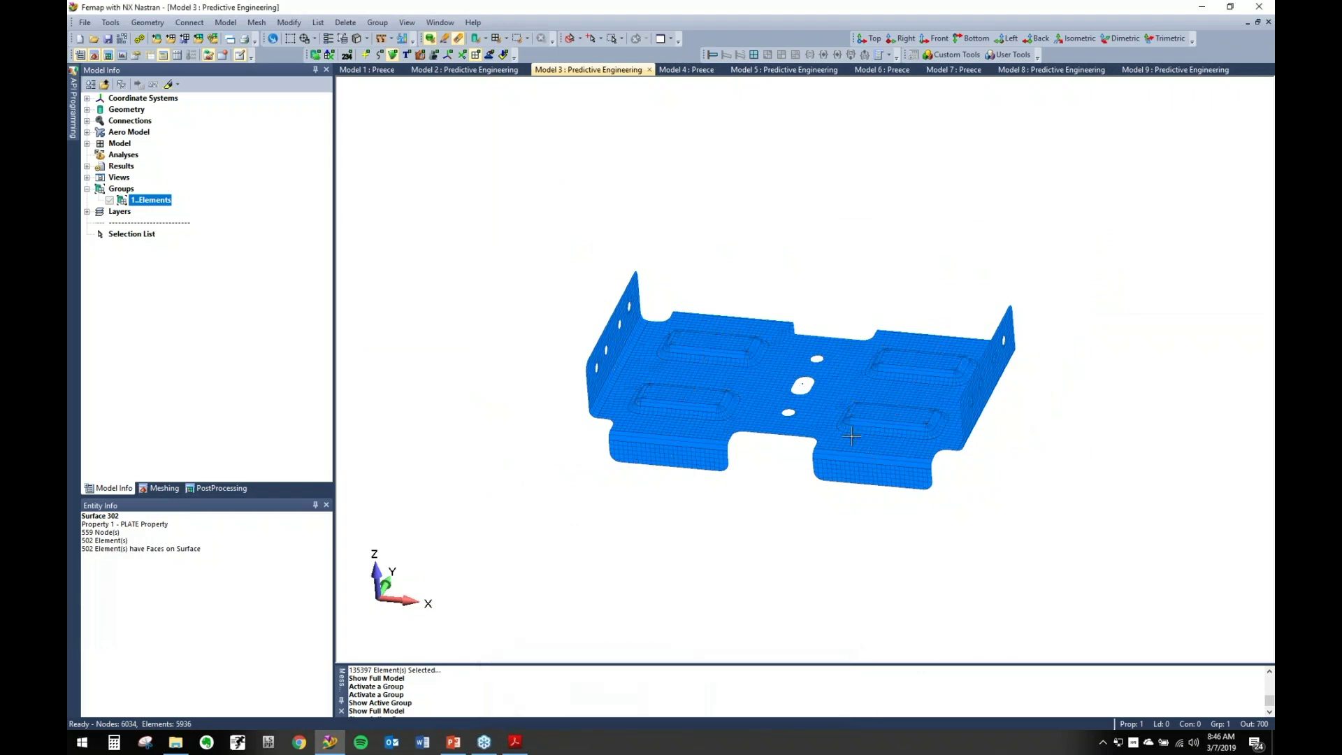
- Show only the active Elements group in the view
right_click(160, 198)
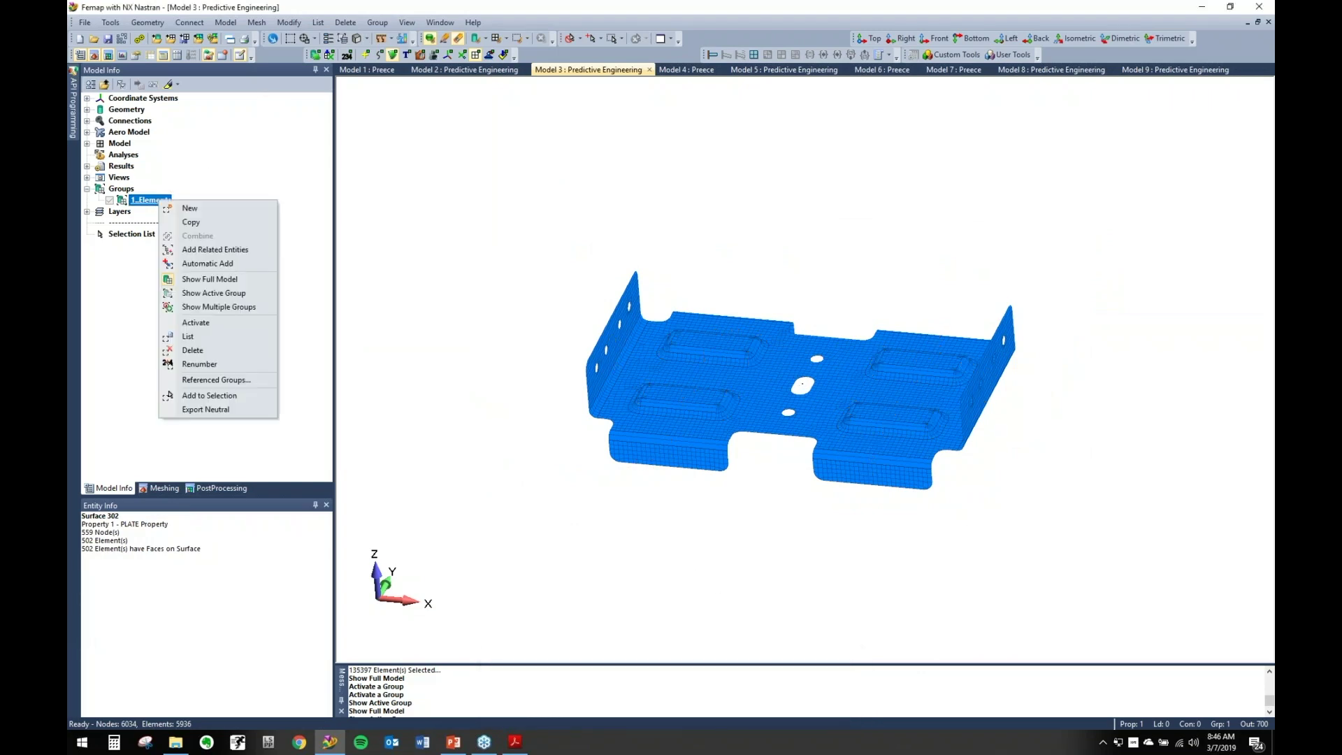
left_click(209, 325)
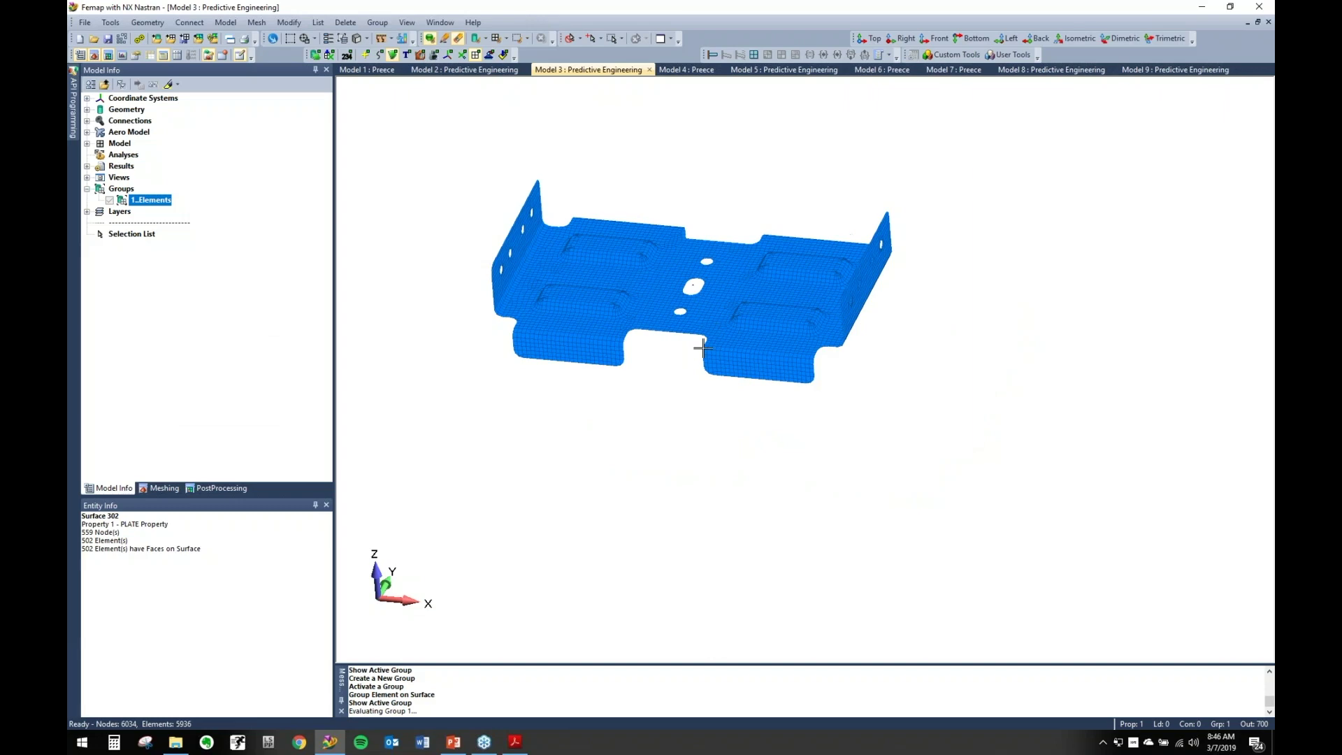
scroll(758, 497, "up", 3)
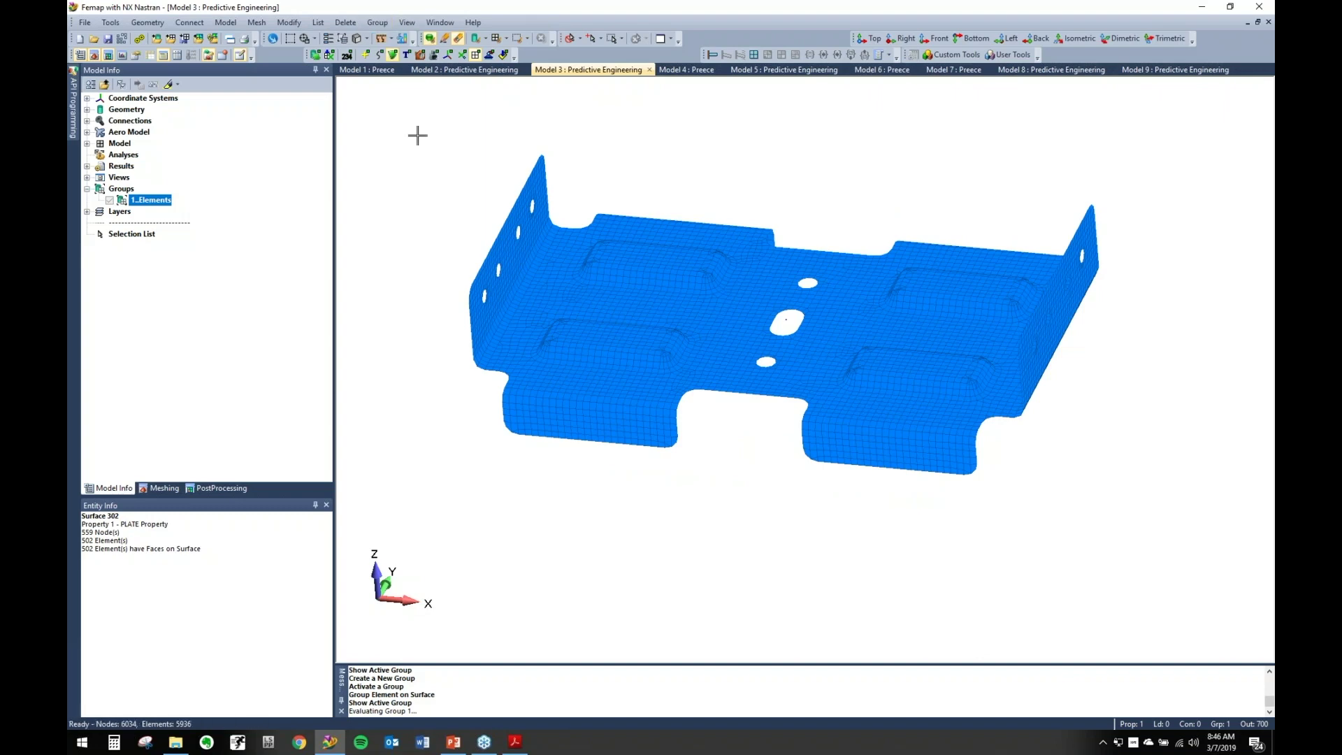
scroll(761, 387, "down", 3)
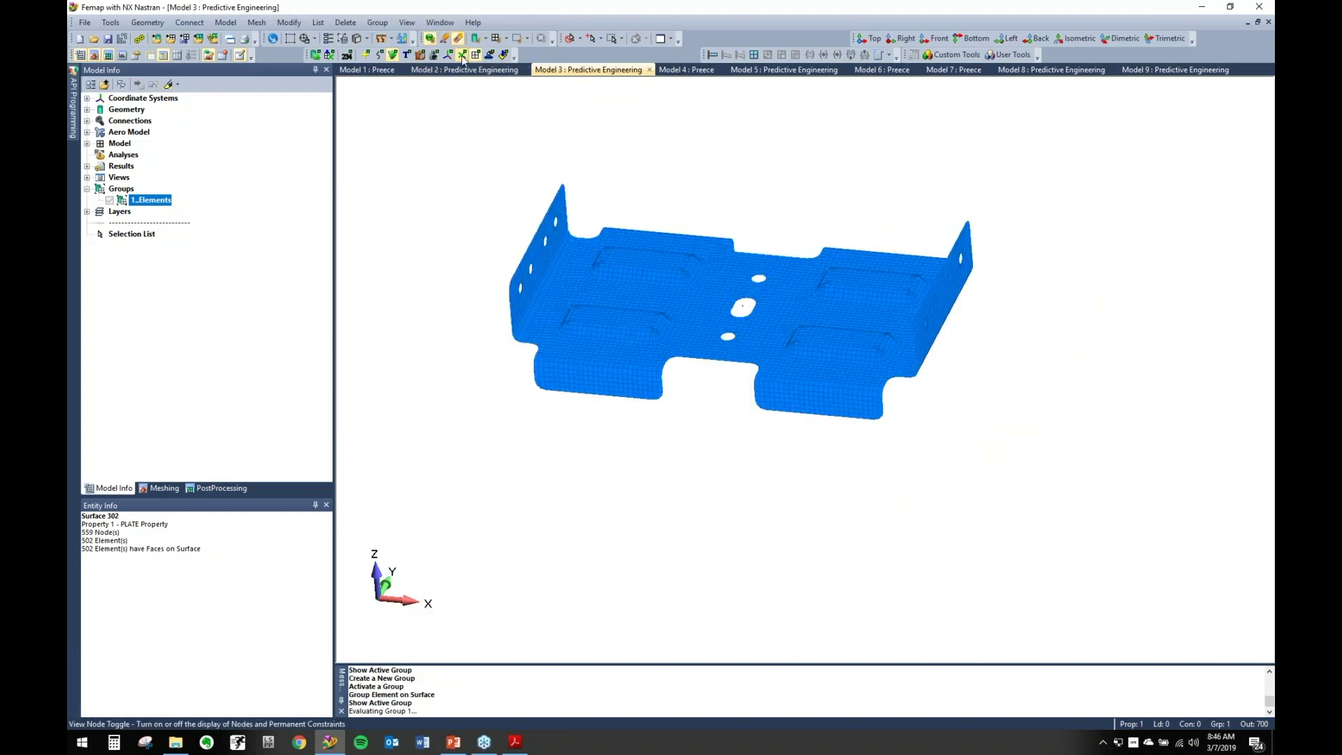
- Examine the pick and method options for adding elements to the group by ID, leaving the selection unapplied
left_click(378, 22)
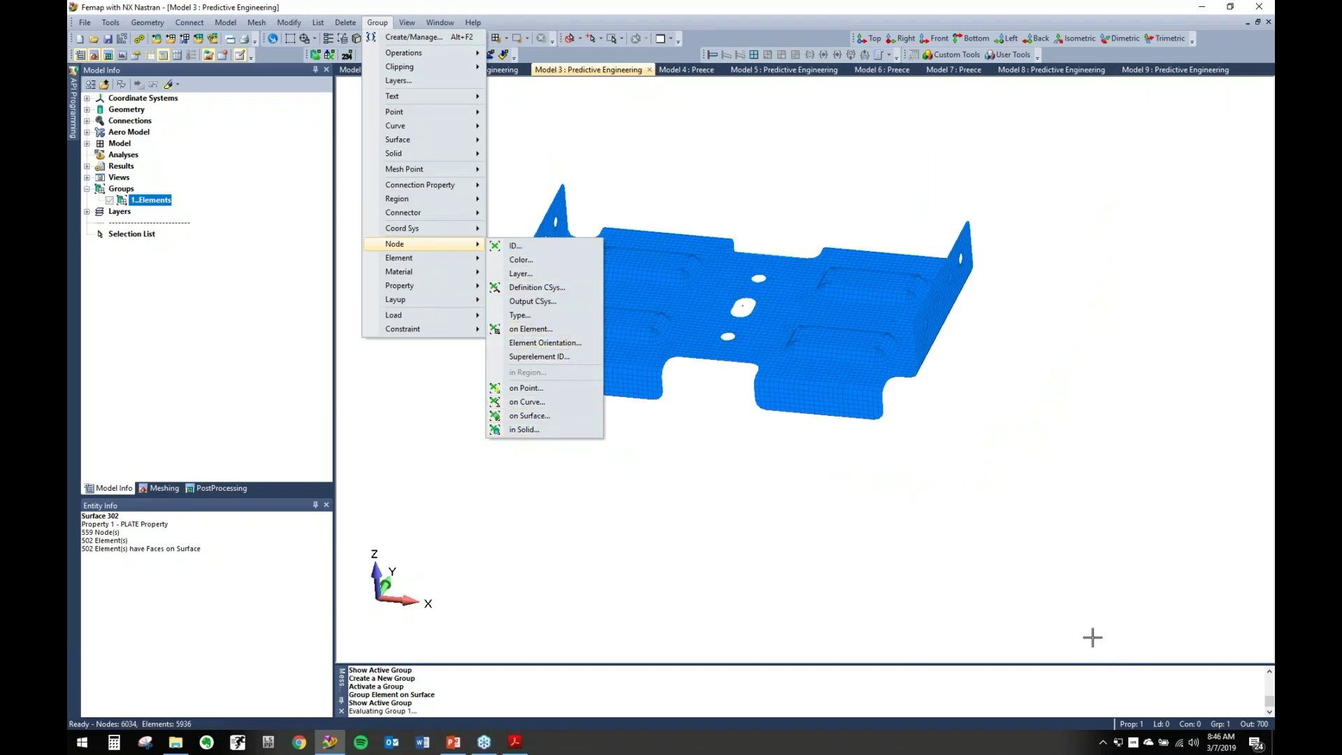
middle_click_drag(1091, 634, 612, 330)
left_click(377, 22)
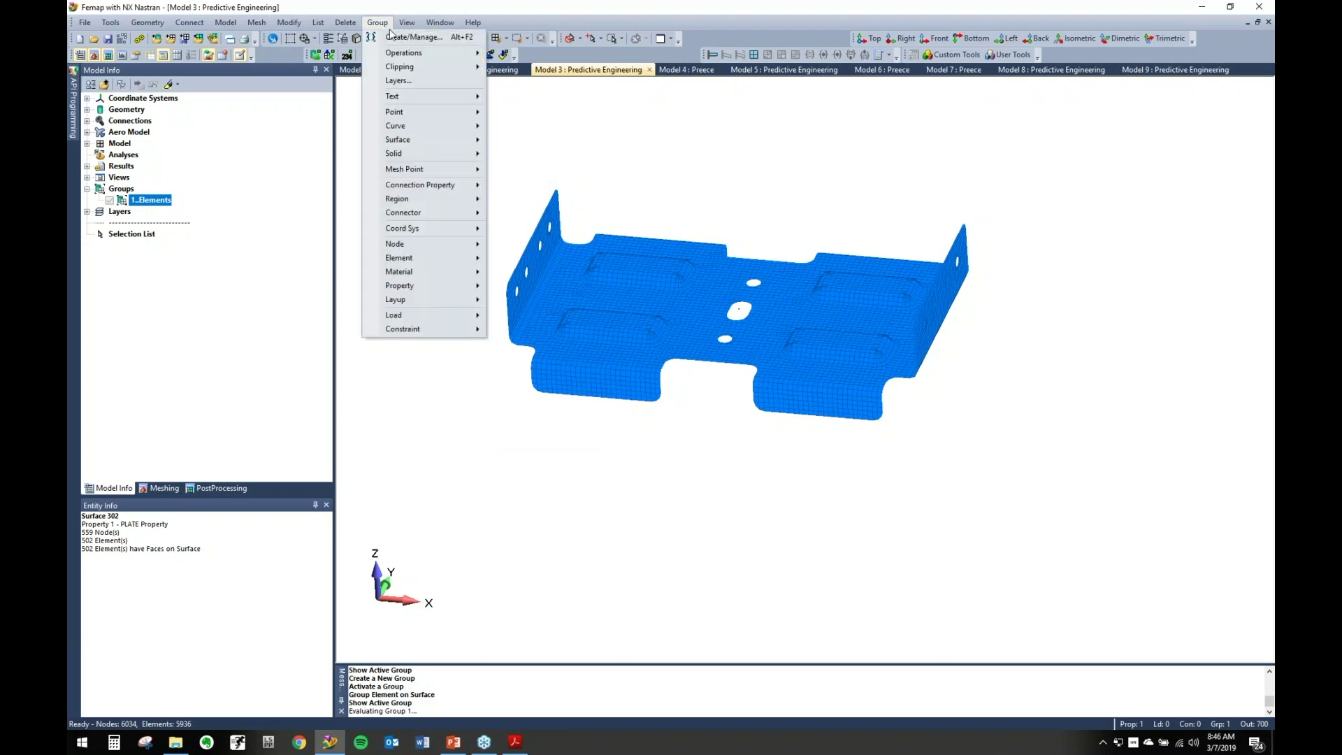
mouse_move(458, 272)
left_click(524, 257)
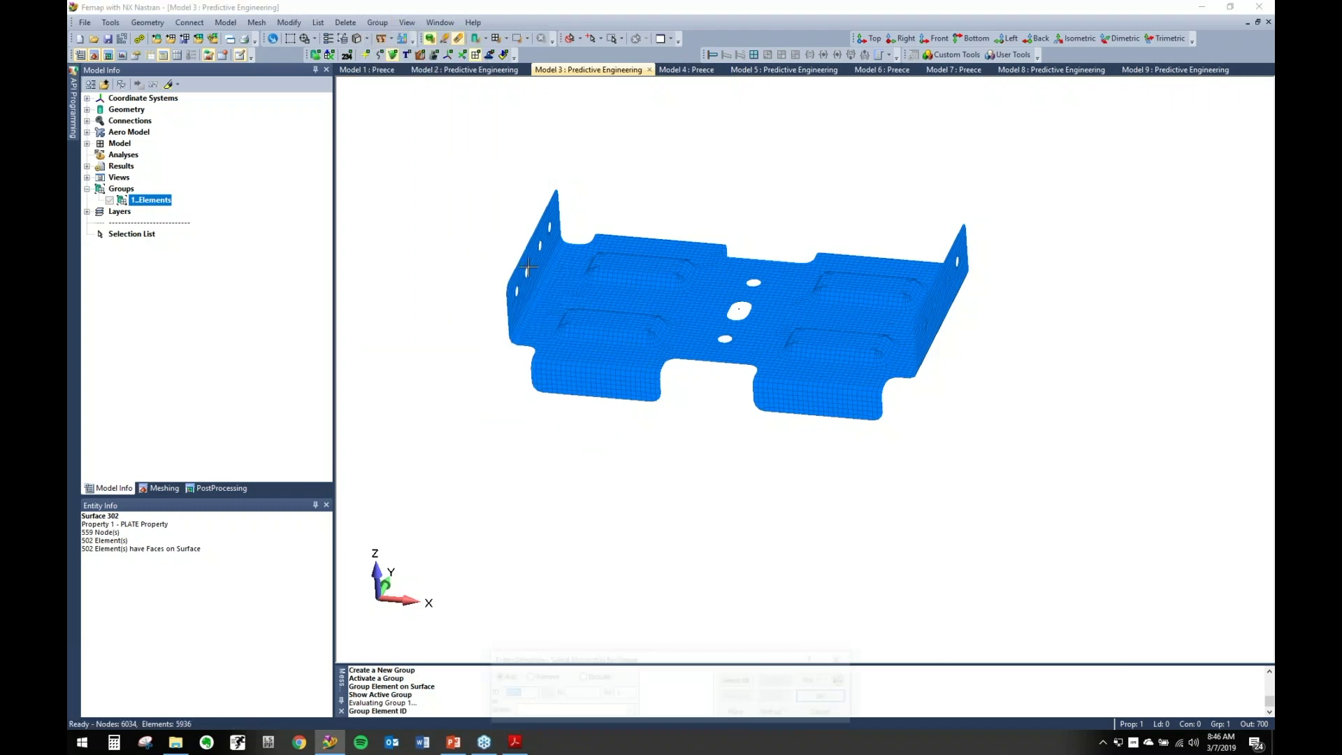
left_click(816, 680)
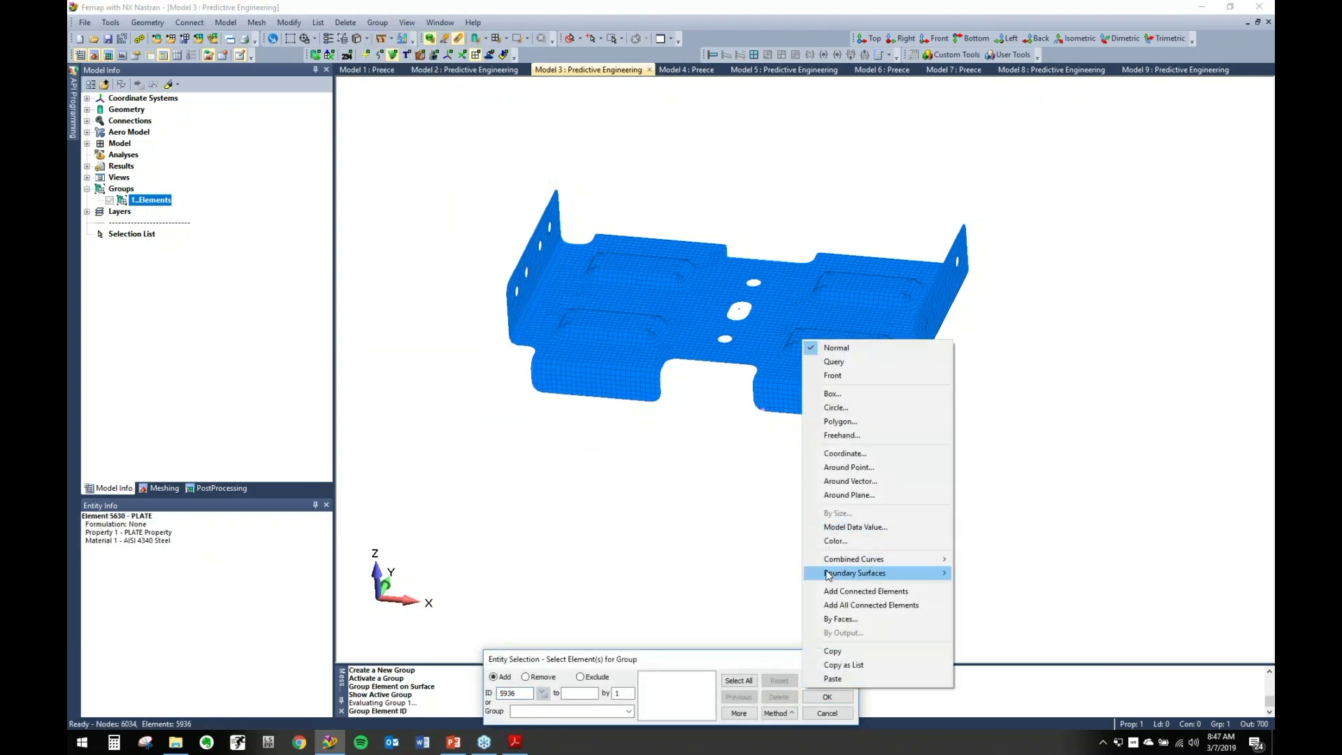
left_click(780, 713)
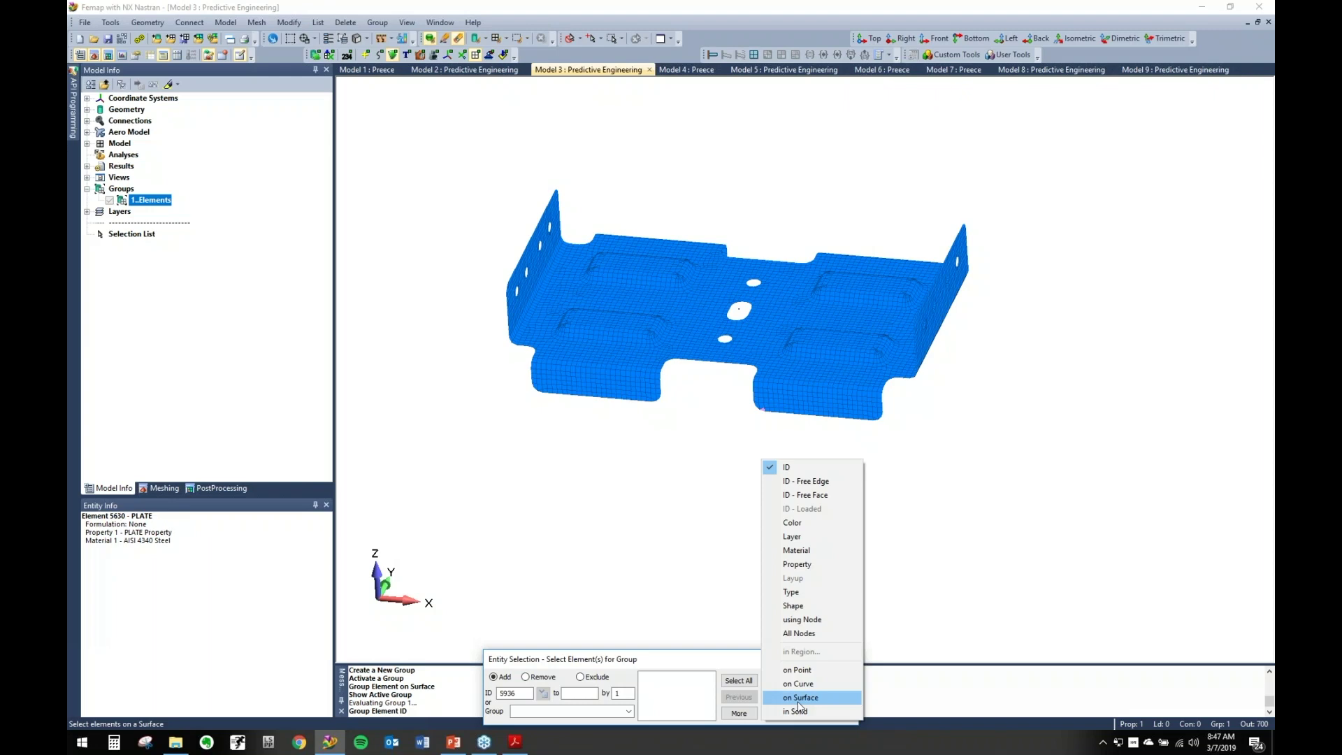
left_click(735, 679)
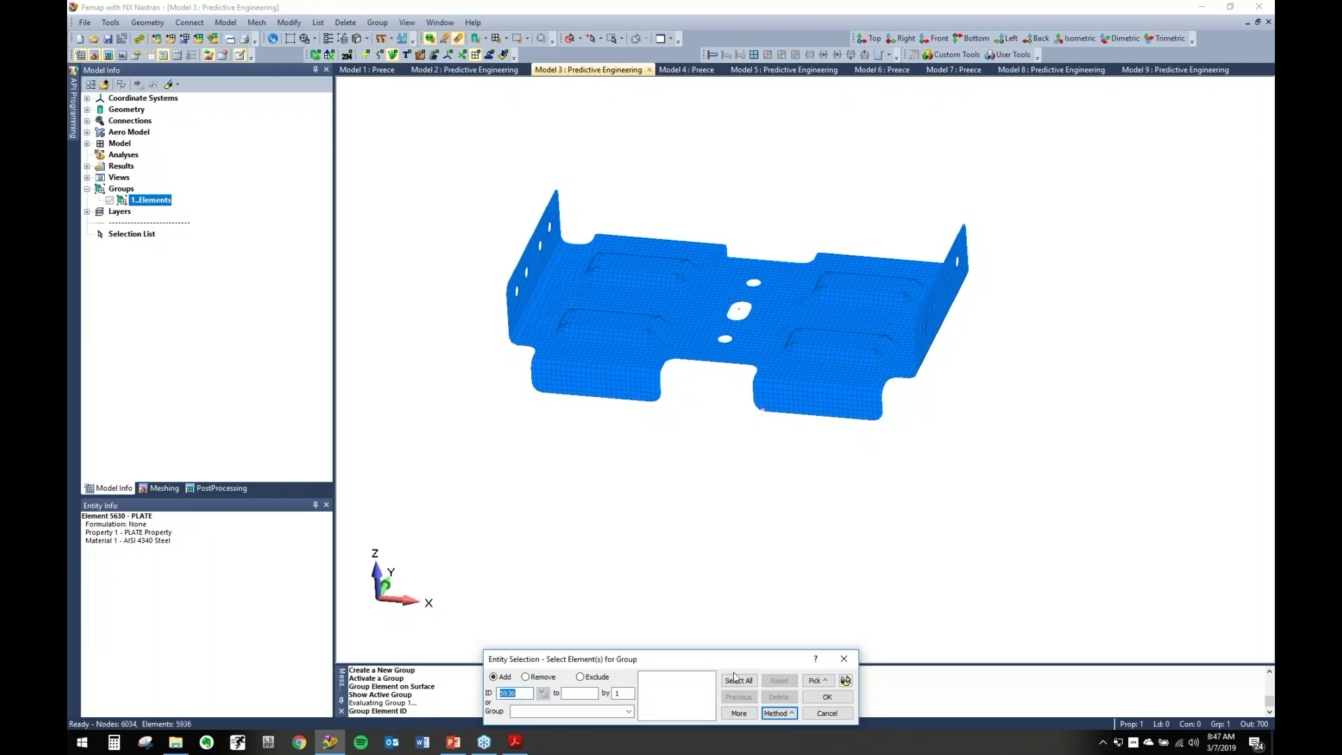
left_click(826, 712)
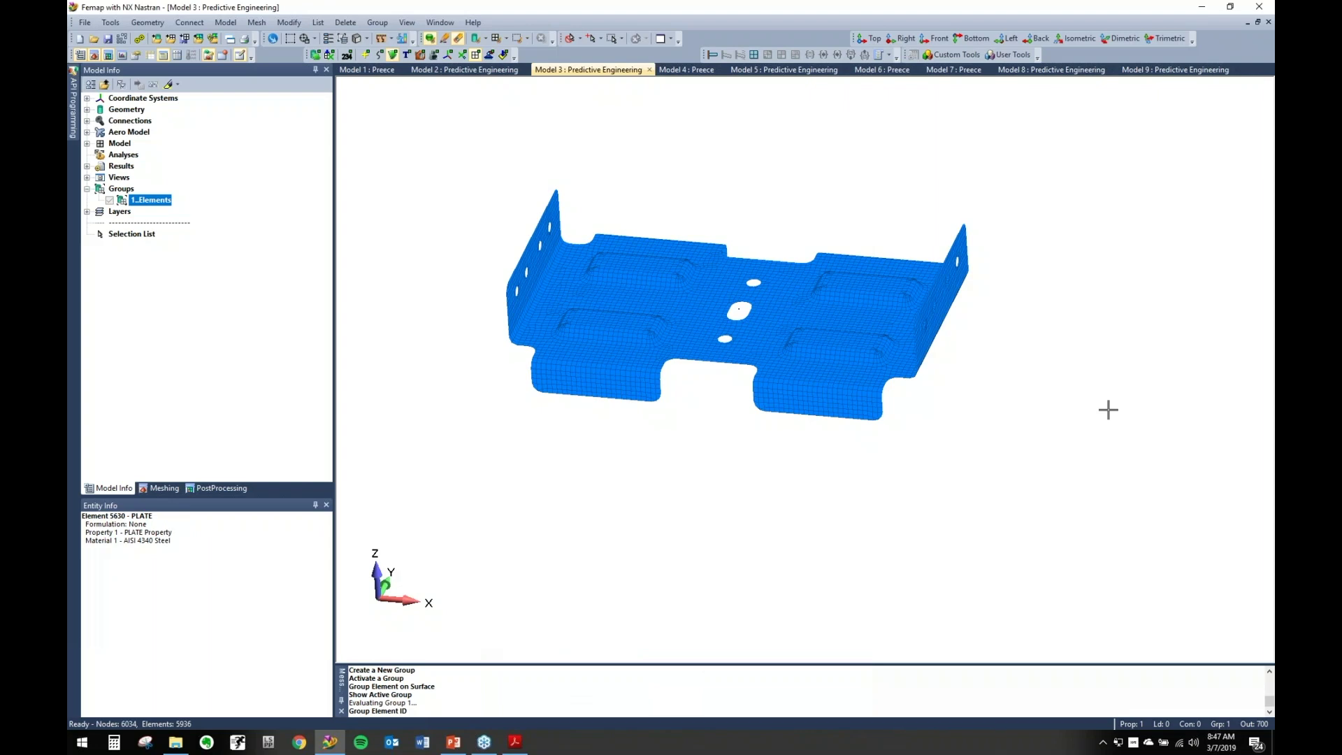
- Set Automatic Add so that new entities go into the active group of Model 3
left_click(376, 24)
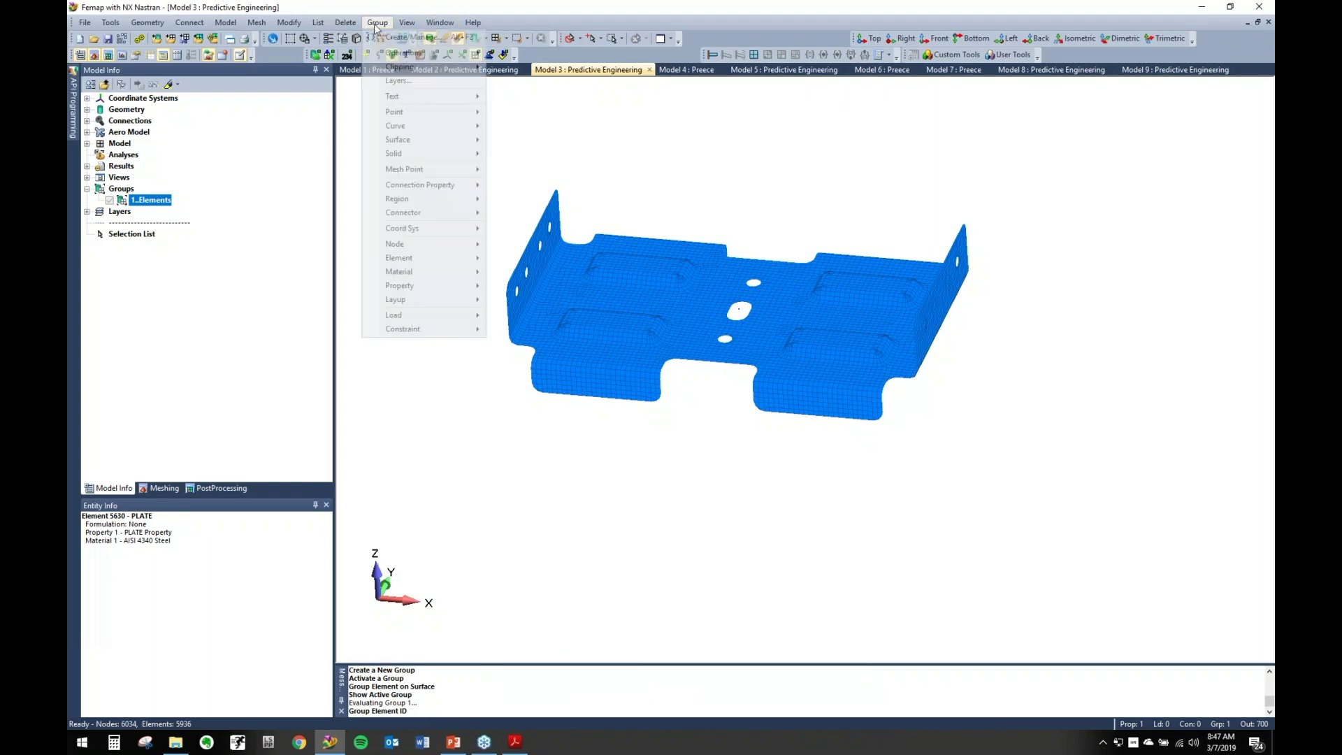
mouse_move(428, 55)
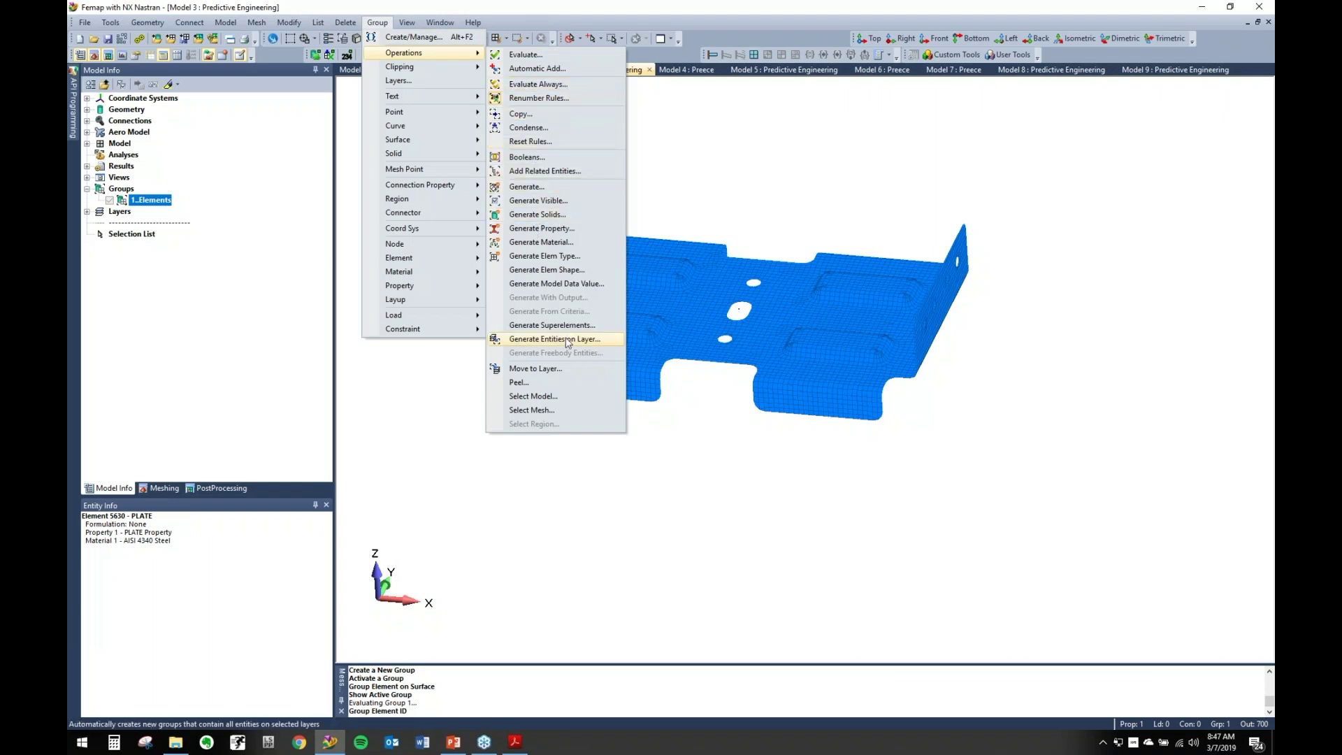
left_click(547, 69)
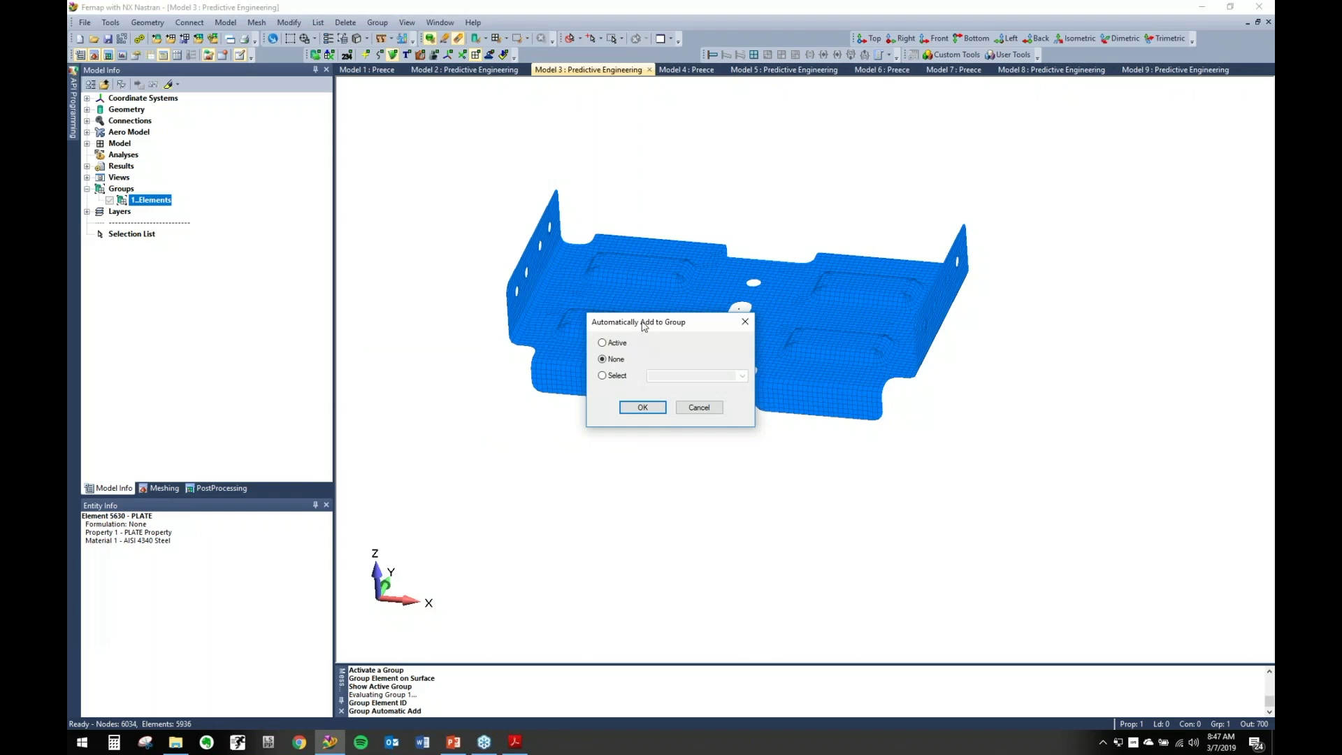
left_click_drag(643, 326, 831, 292)
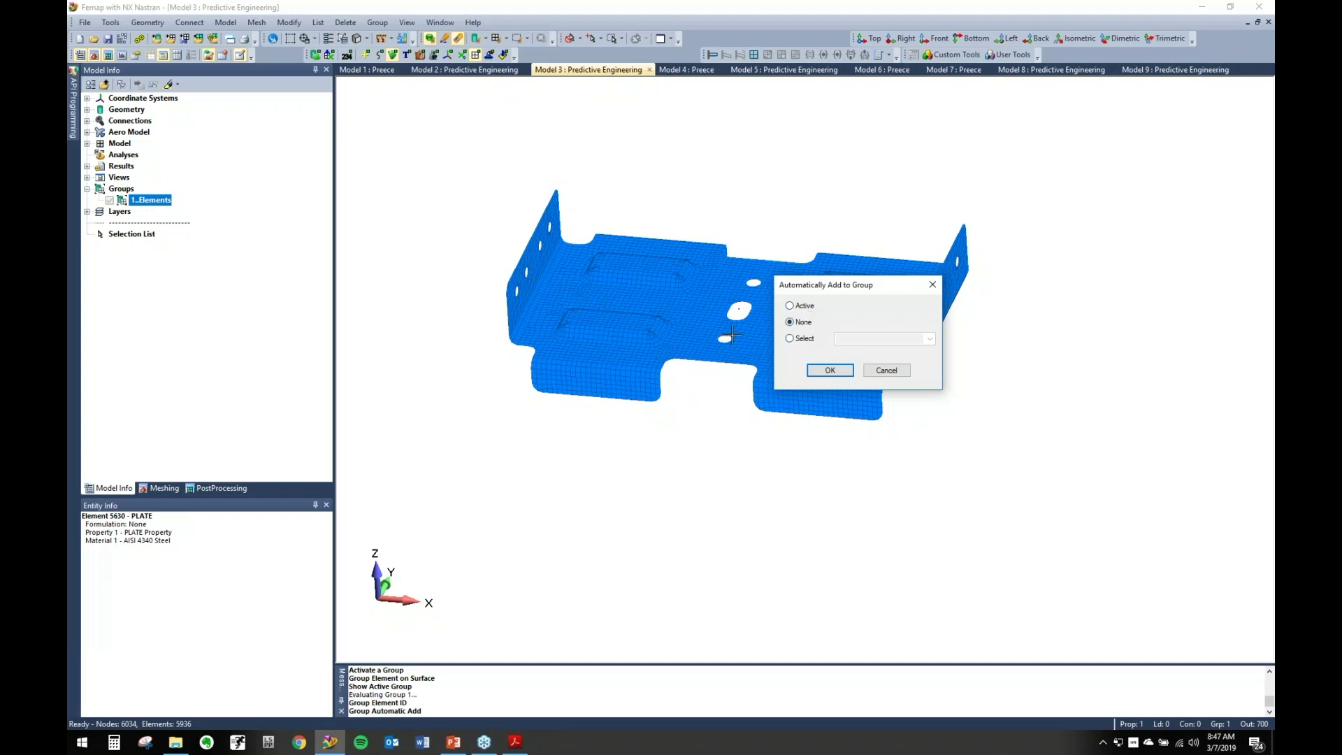
left_click(797, 340)
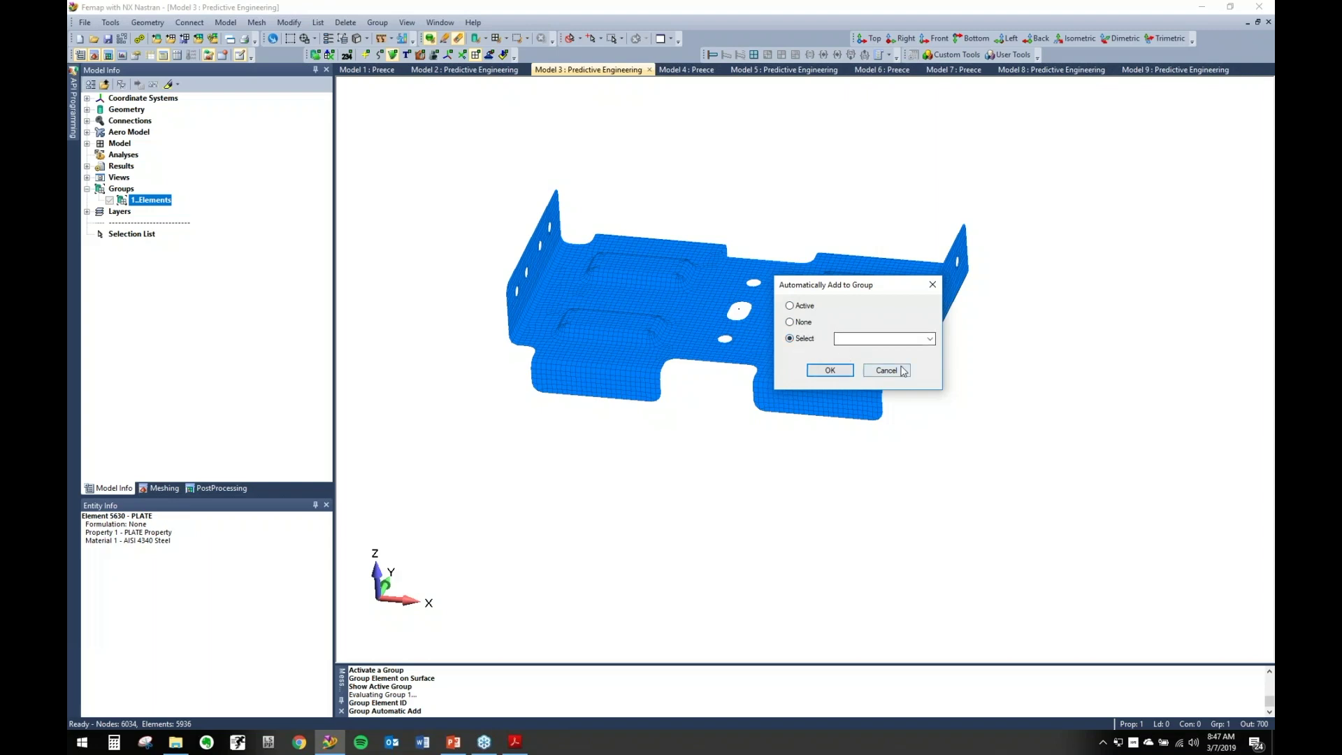
left_click(803, 308)
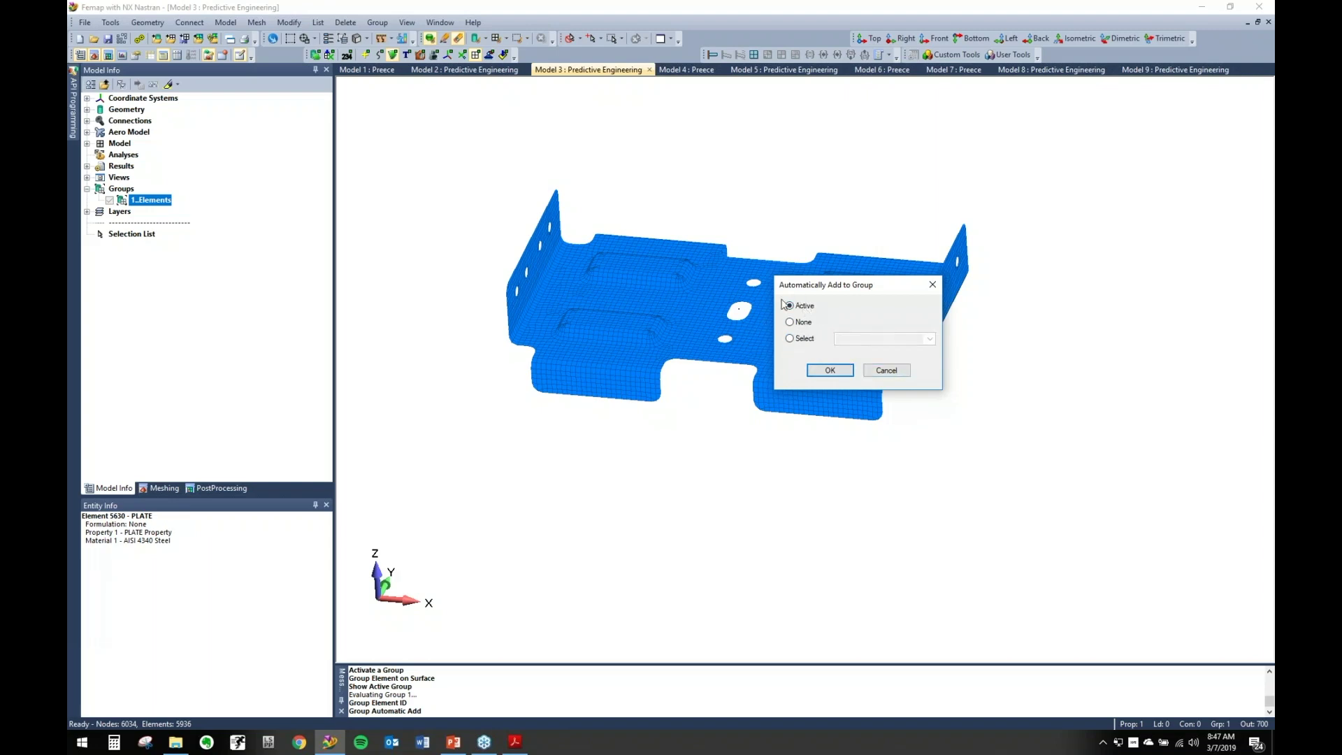
left_click(829, 371)
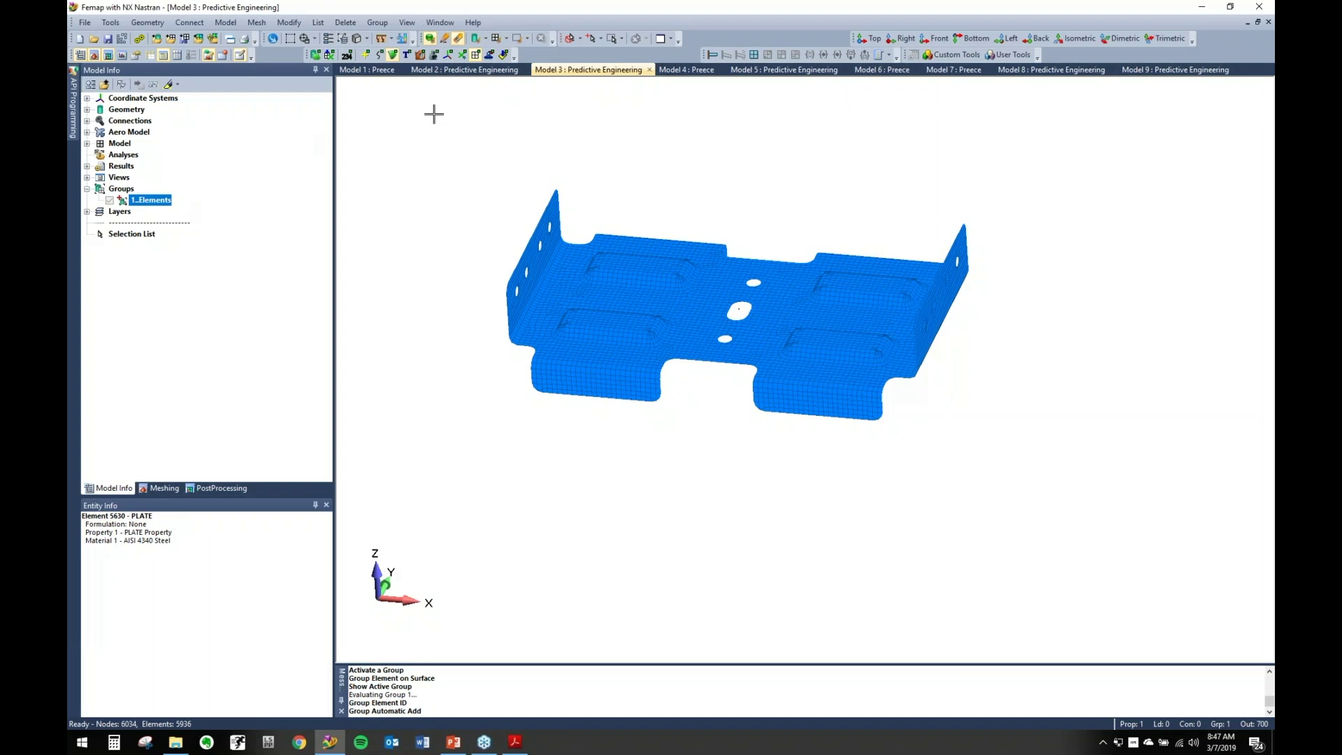
- Switch to Model 2, activate group S7, and set Automatic Add to the active group
left_click(464, 69)
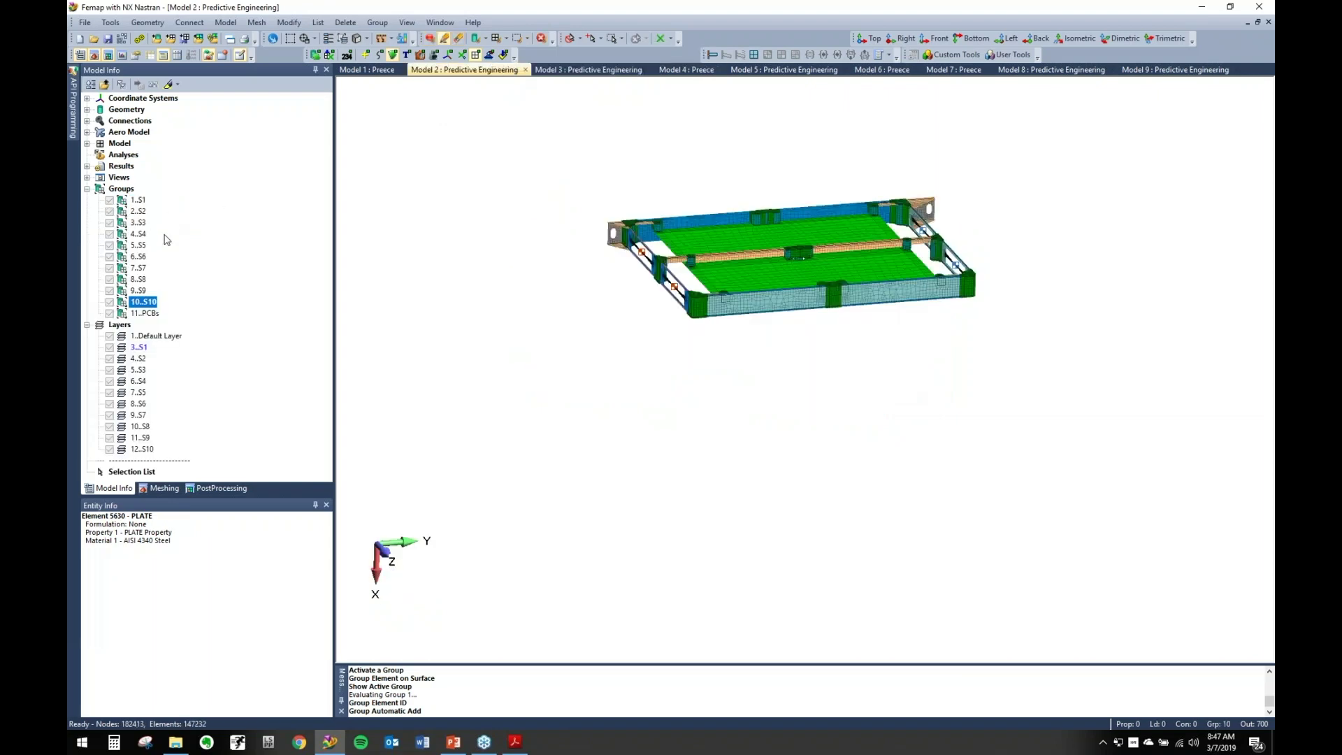
double_click(138, 268)
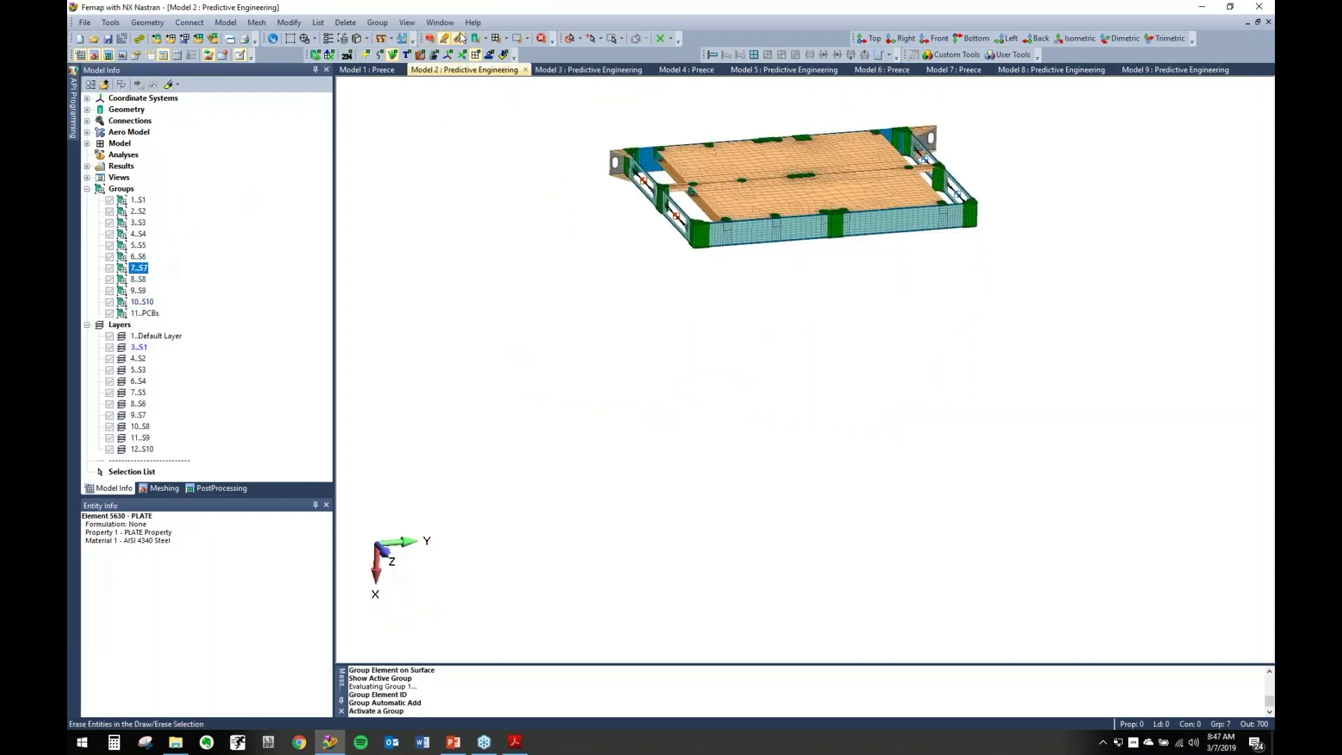
left_click(377, 22)
left_click(552, 51)
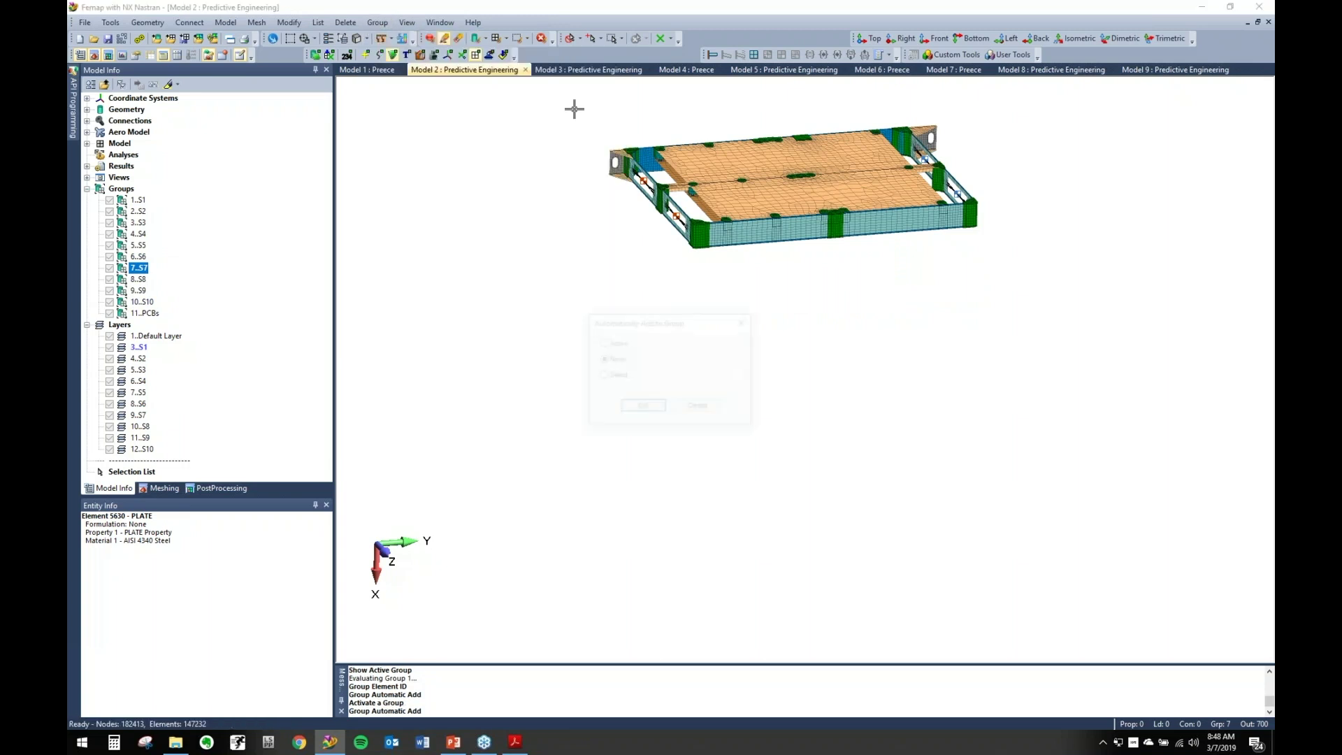
left_click(603, 342)
left_click(642, 407)
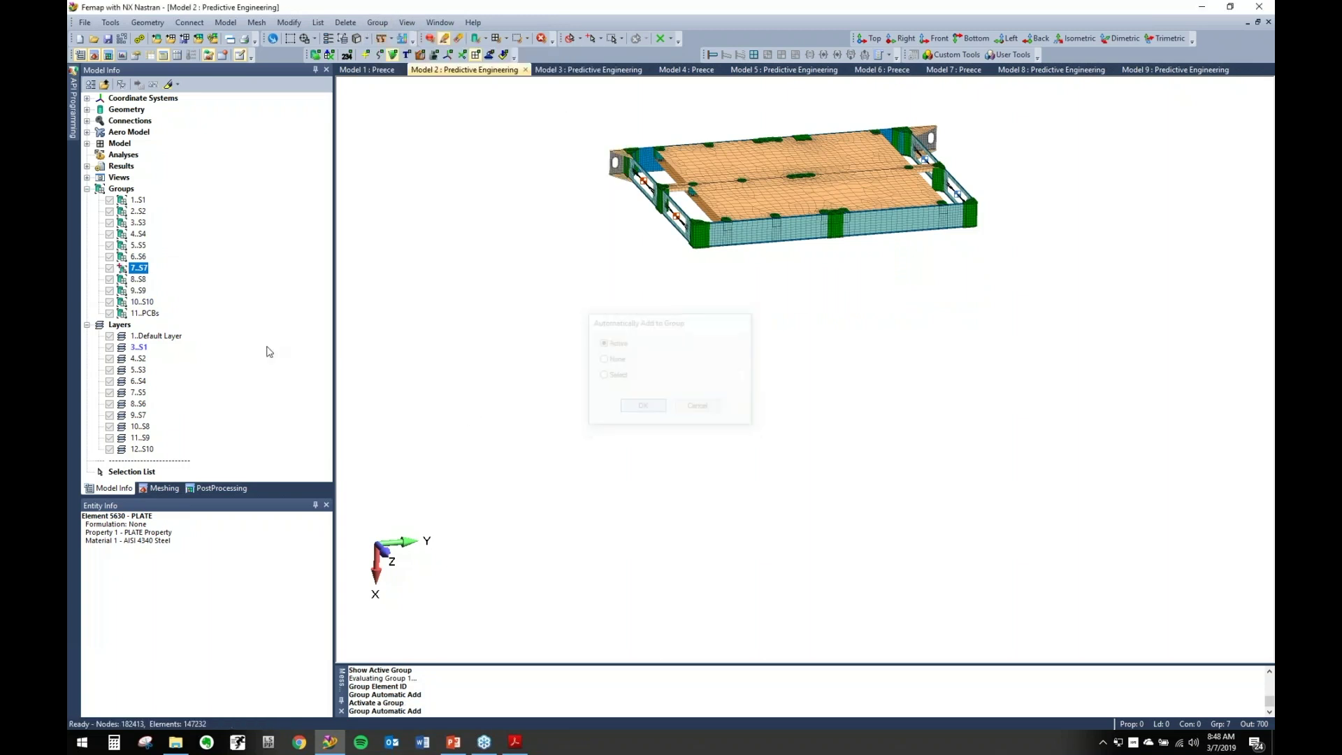
- Change the active group in Model 2, finishing on S4, and return to Model 3
double_click(138, 244)
double_click(139, 290)
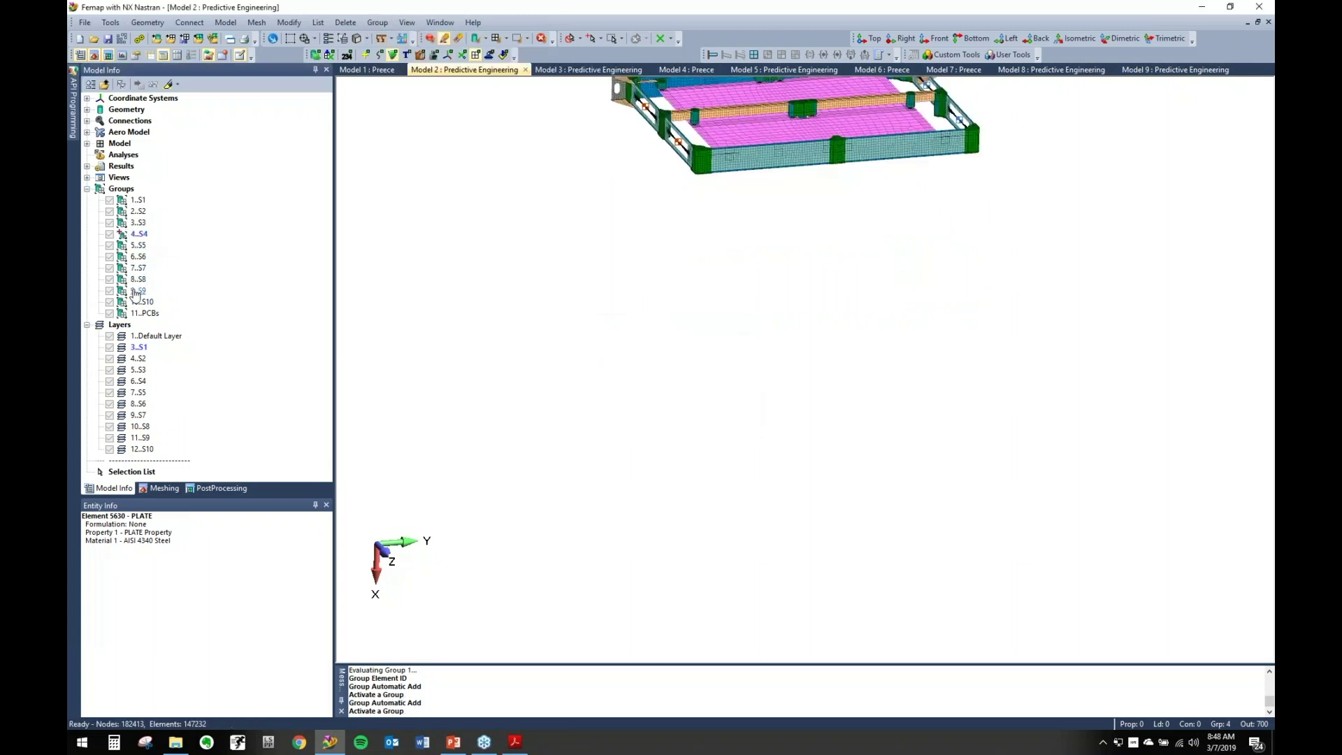
double_click(138, 268)
double_click(138, 256)
double_click(138, 245)
double_click(138, 233)
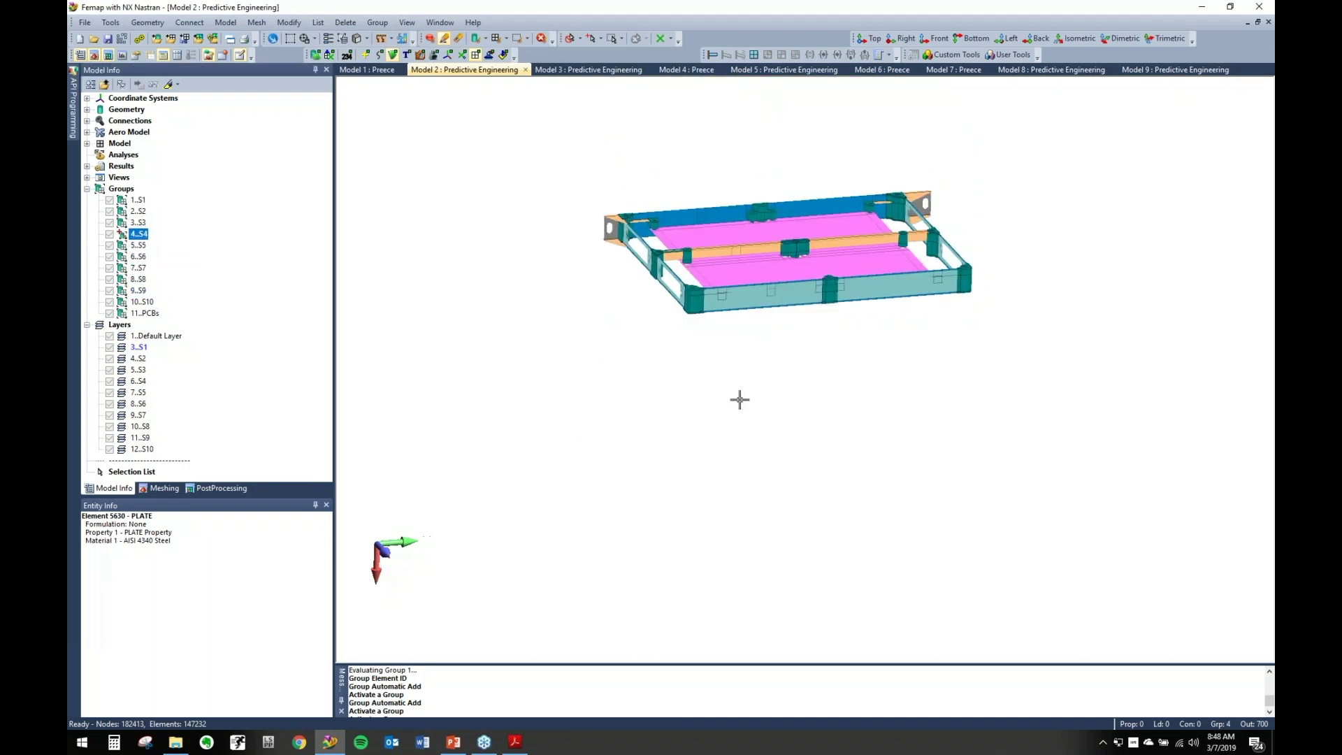
left_click(629, 70)
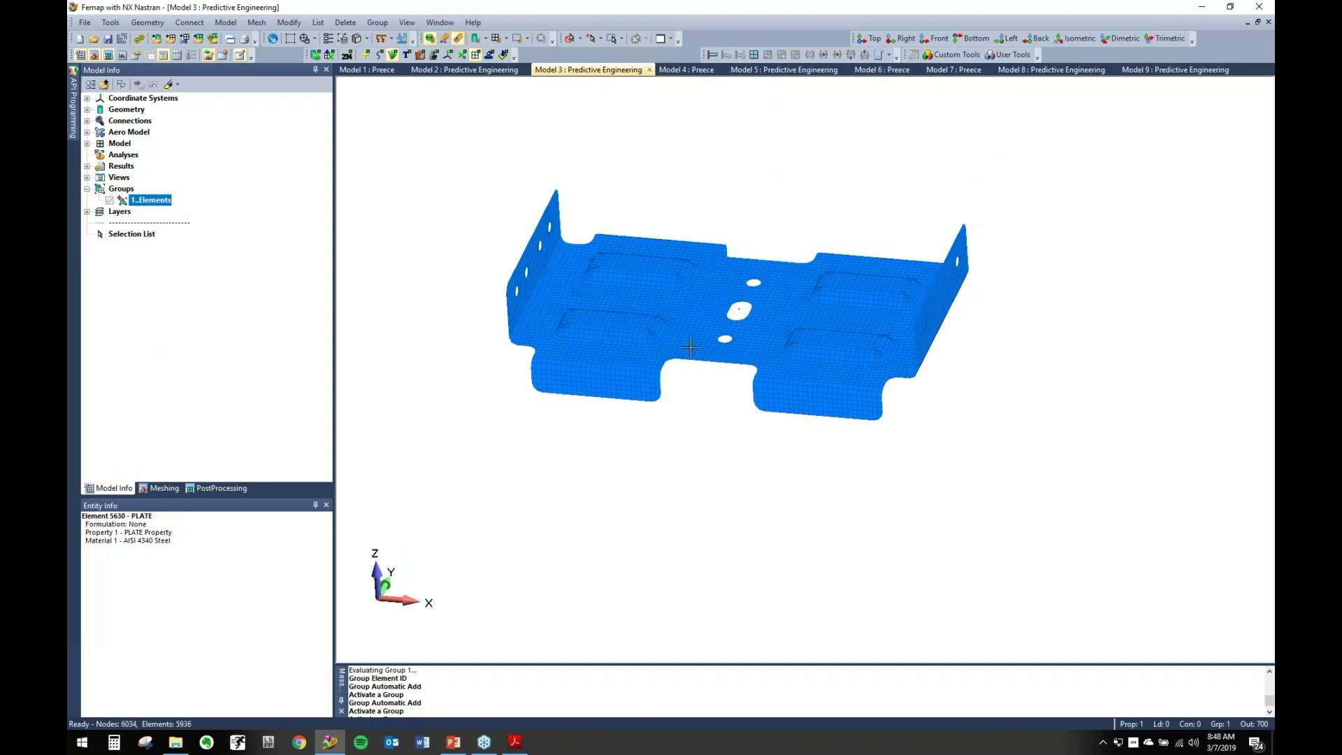
- Switch to Model 4 and generate groups from all its solids, creating new groups and moving them to new layers
left_click(687, 69)
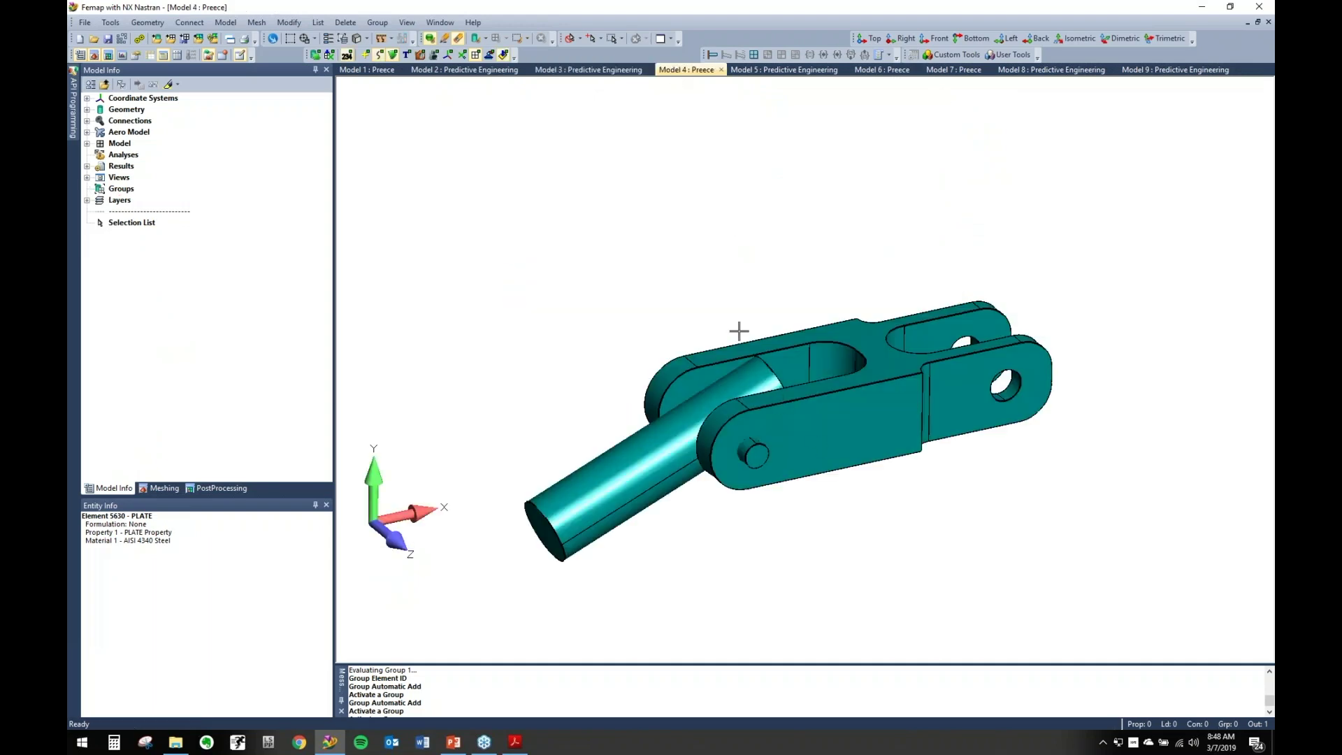
left_click(377, 22)
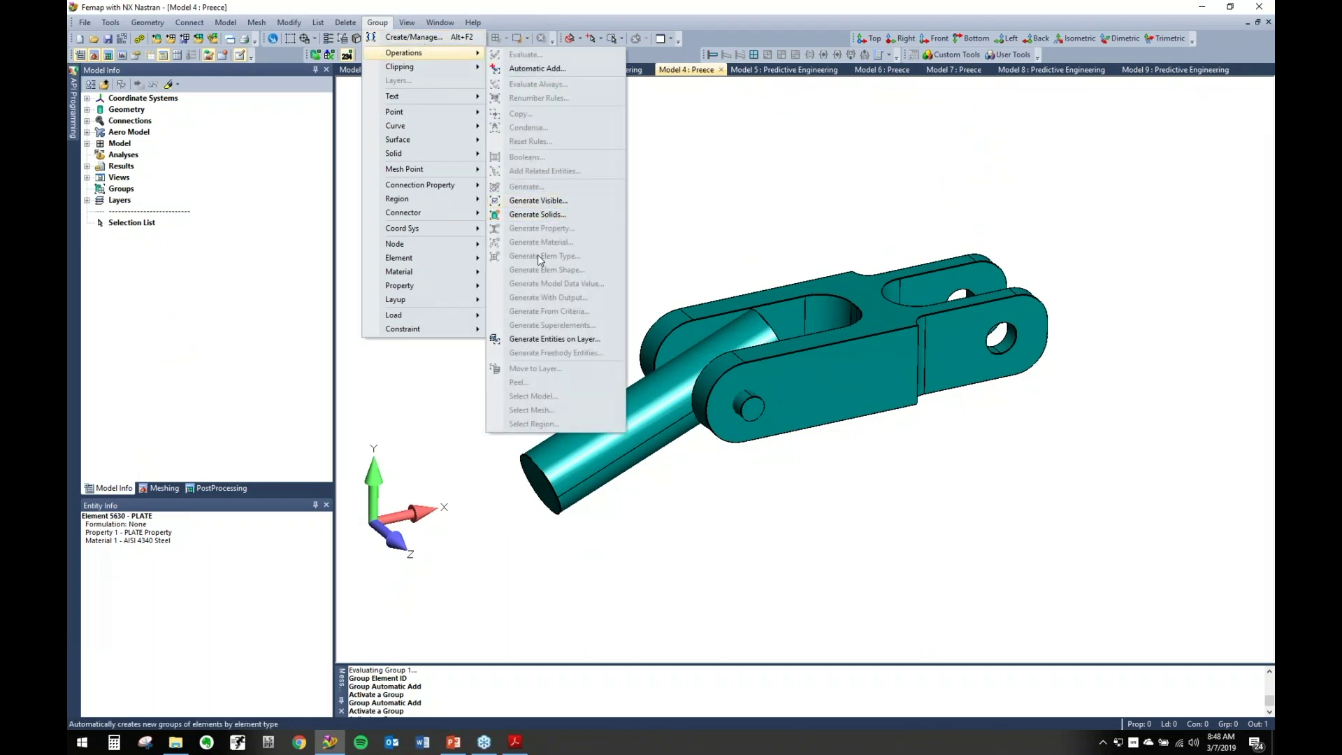
left_click(537, 215)
middle_click_drag(966, 488, 865, 471)
left_click_drag(557, 290, 976, 535)
left_click(815, 695)
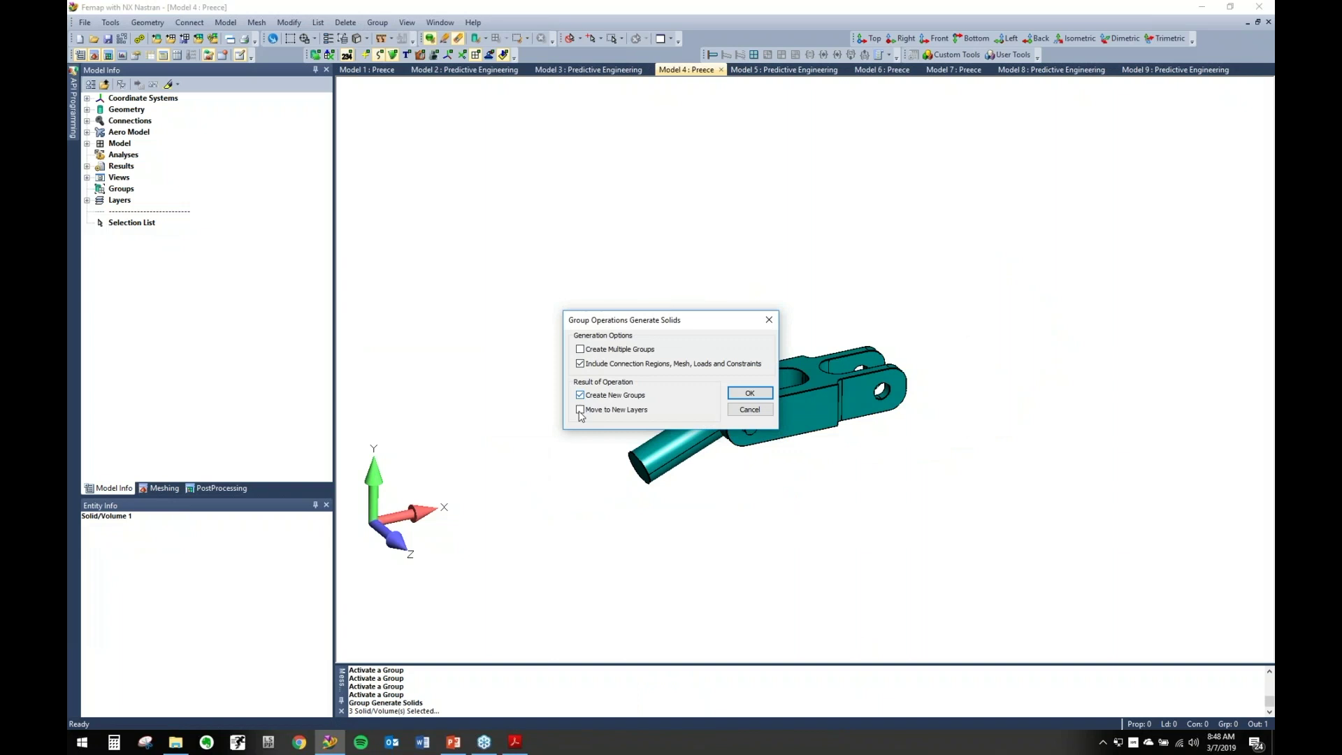
left_click(750, 393)
- Expand Model 4's groups and layers in the model tree and activate the BaseLink group
left_click(87, 189)
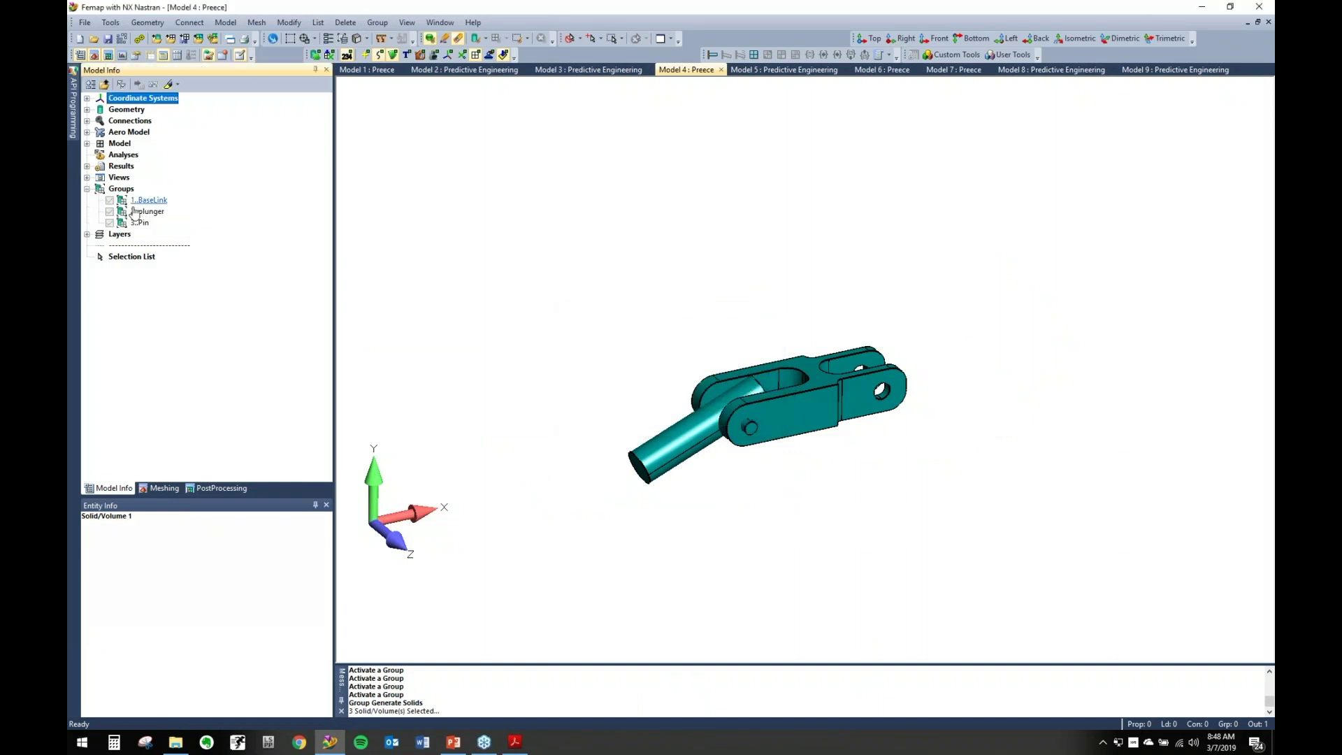
left_click(87, 234)
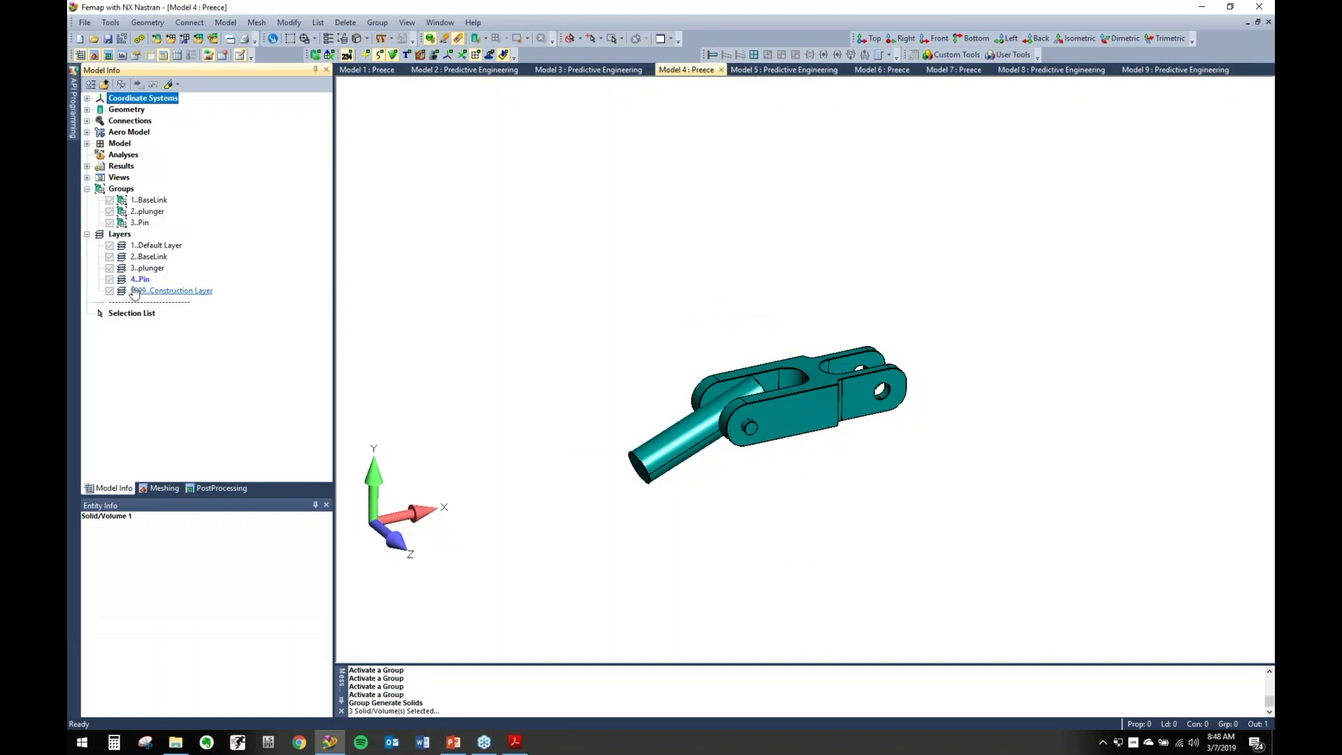
double_click(149, 199)
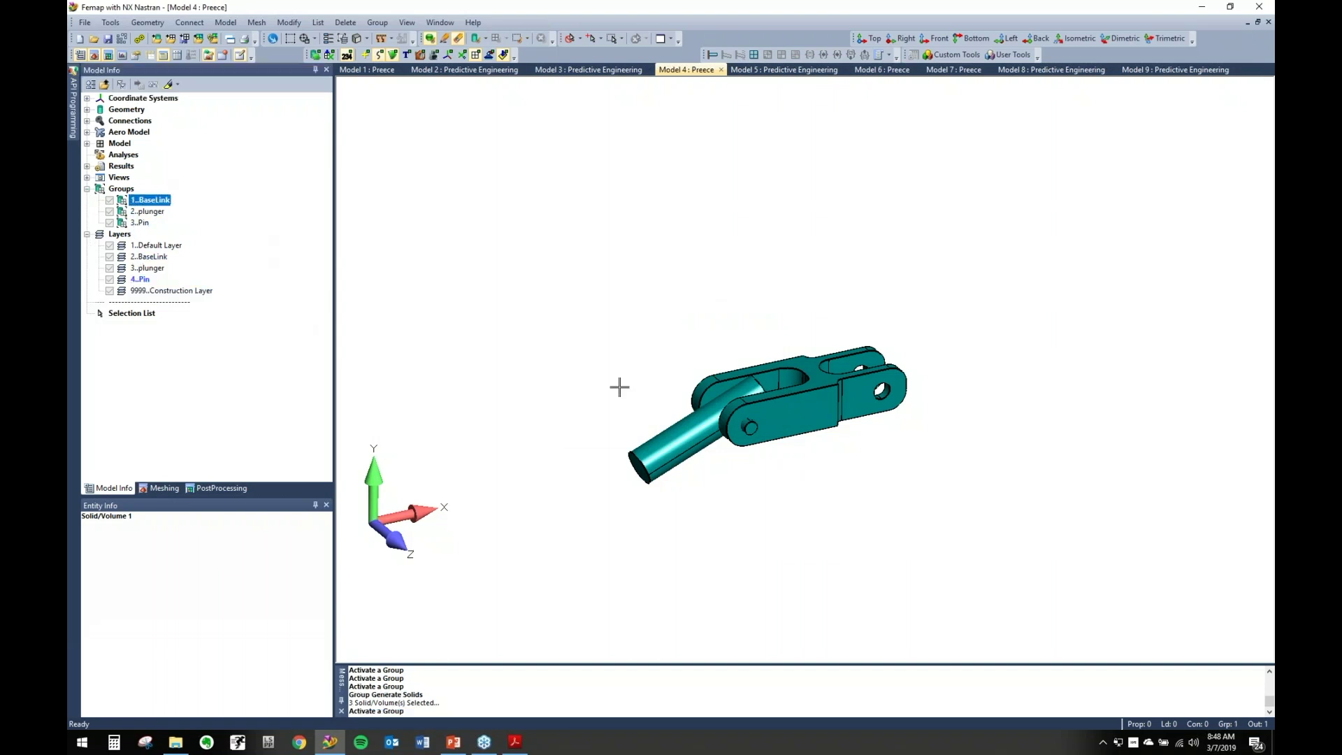
middle_click_drag(620, 384, 542, 296)
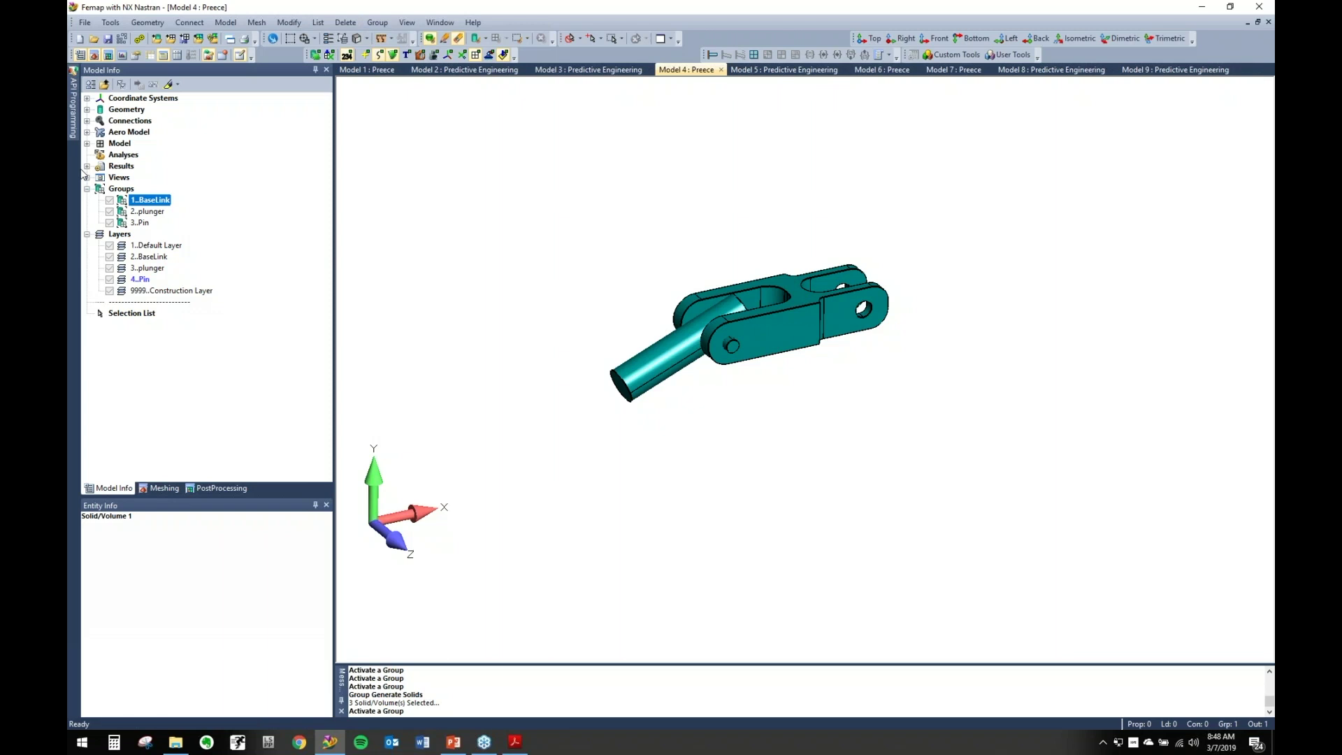
middle_click_drag(797, 254, 807, 259)
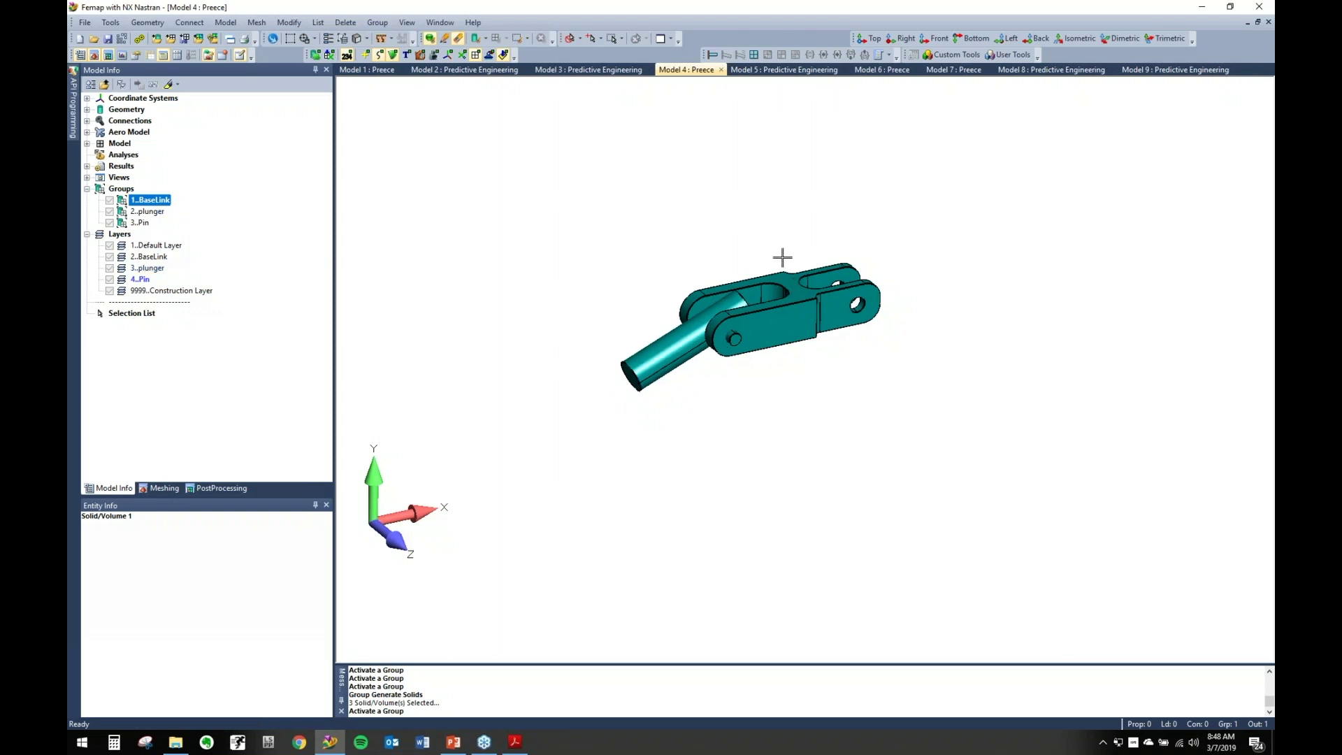
- Return to Model 3 and toggle Automatic Add for the Elements group, leaving it off
left_click(589, 71)
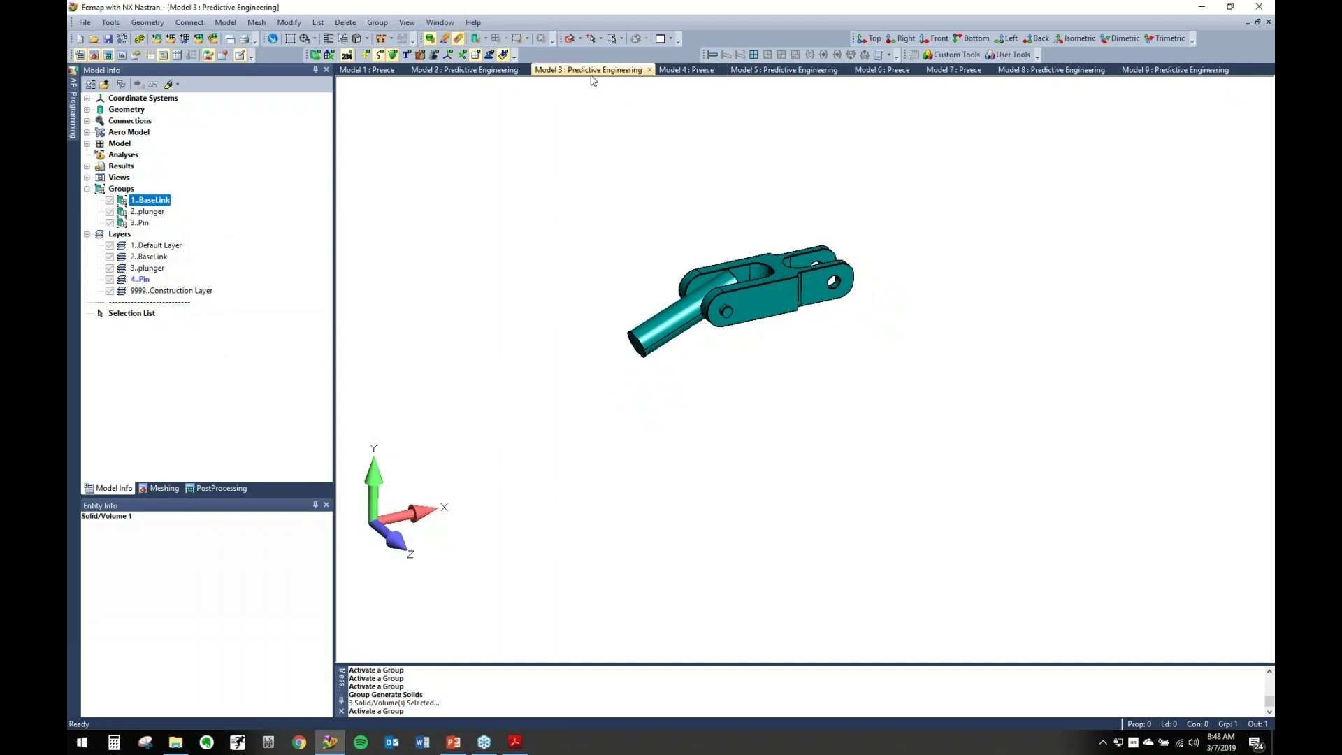
middle_click_drag(681, 246, 774, 278)
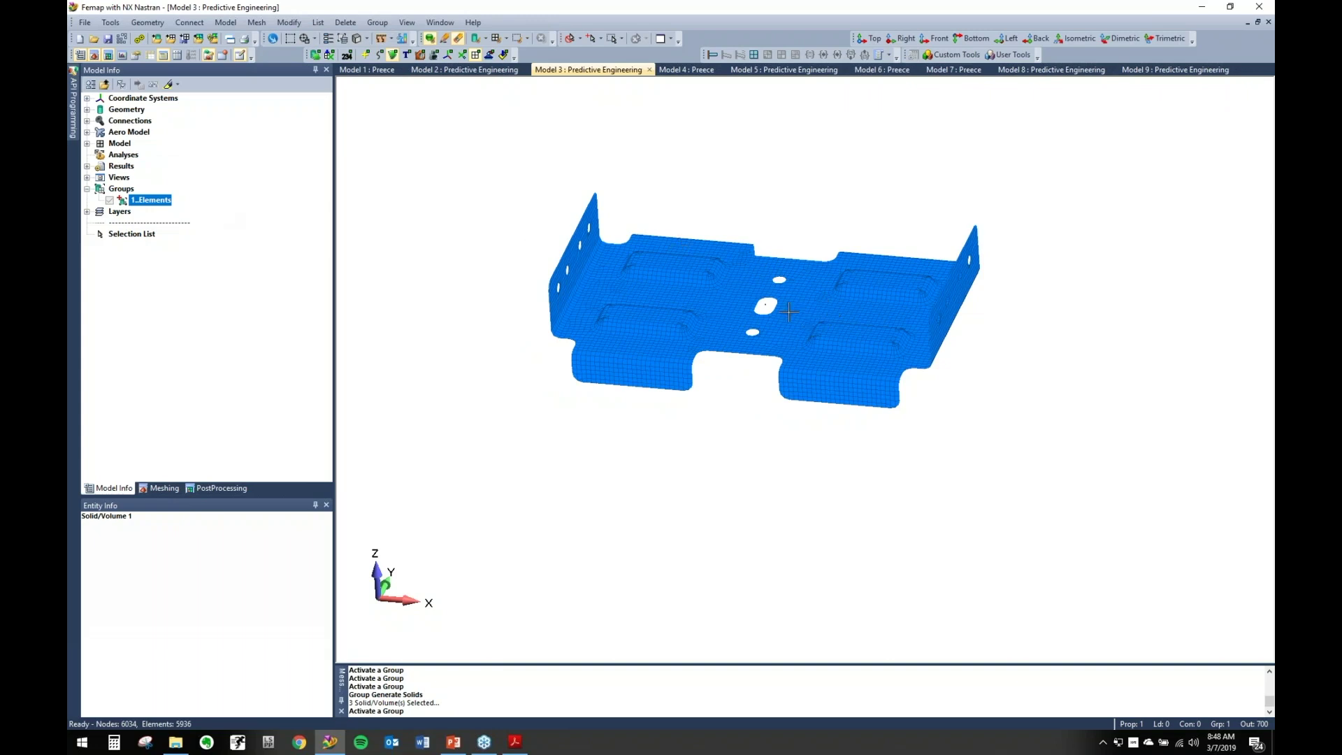
right_click(152, 203)
left_click(464, 252)
right_click(158, 203)
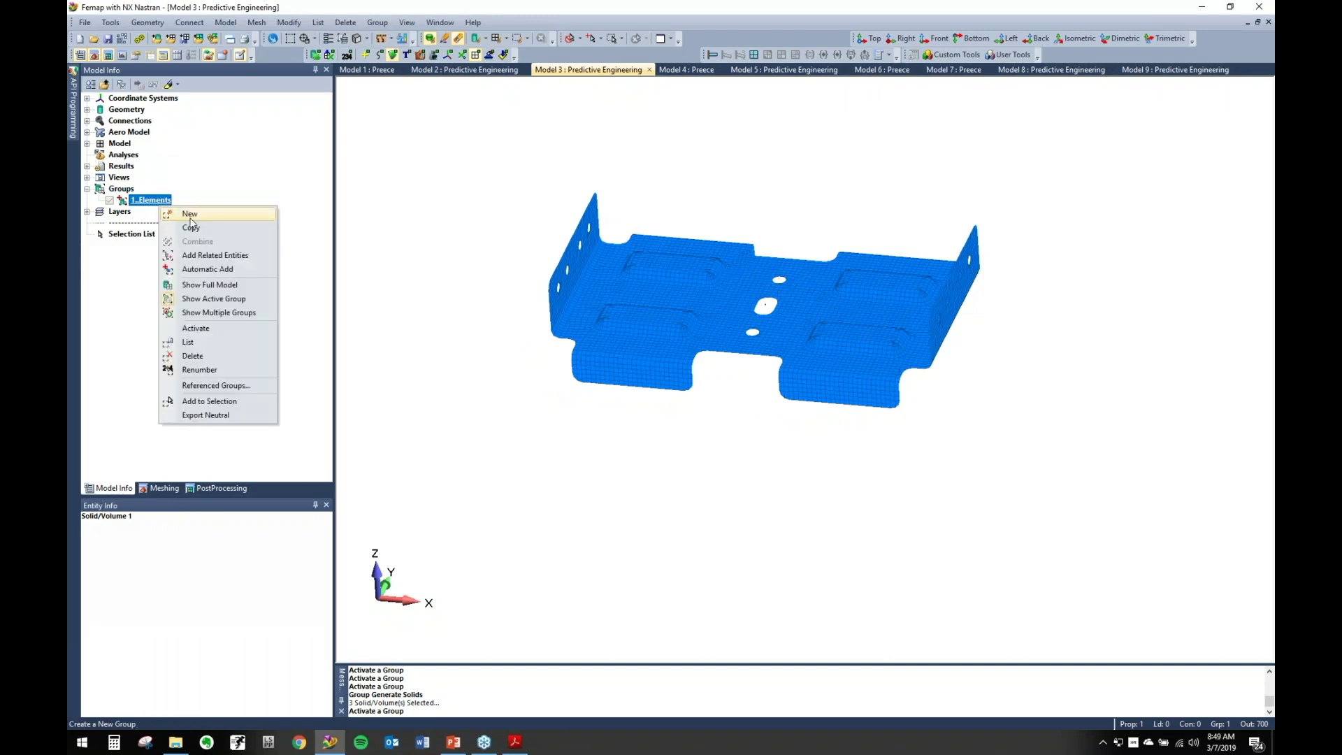
left_click(194, 270)
right_click(136, 200)
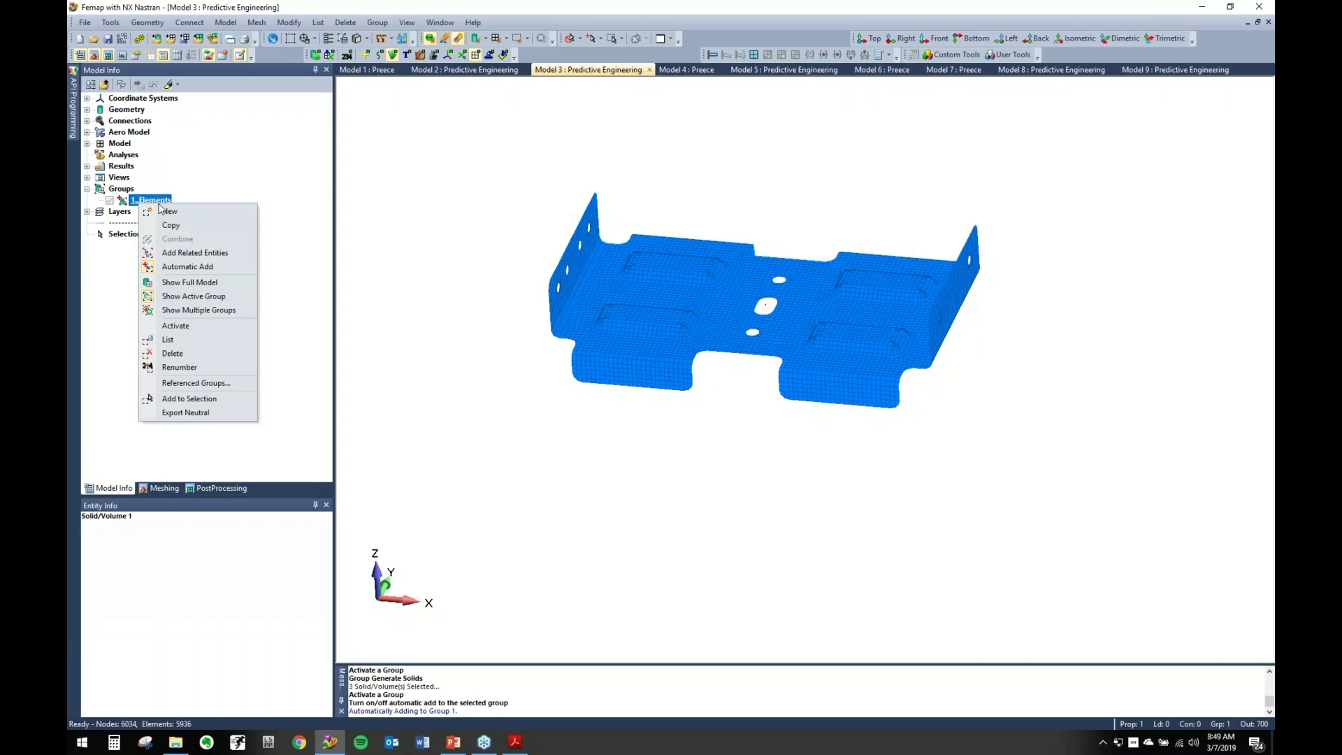
left_click(228, 268)
middle_click_drag(736, 386, 794, 397)
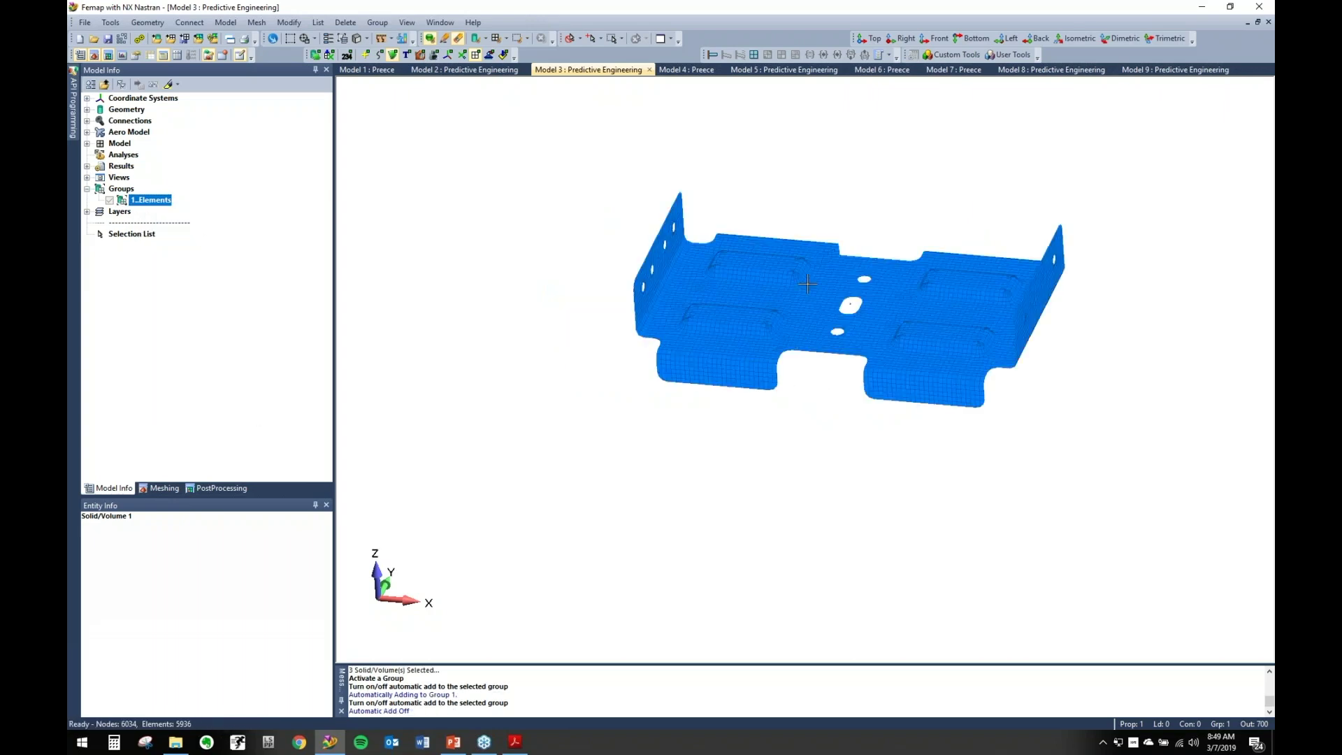
middle_click_drag(807, 283, 712, 308)
- Open the Mesh Sizing tool, then display the full Model 3 instead of only the active group
left_click(165, 488)
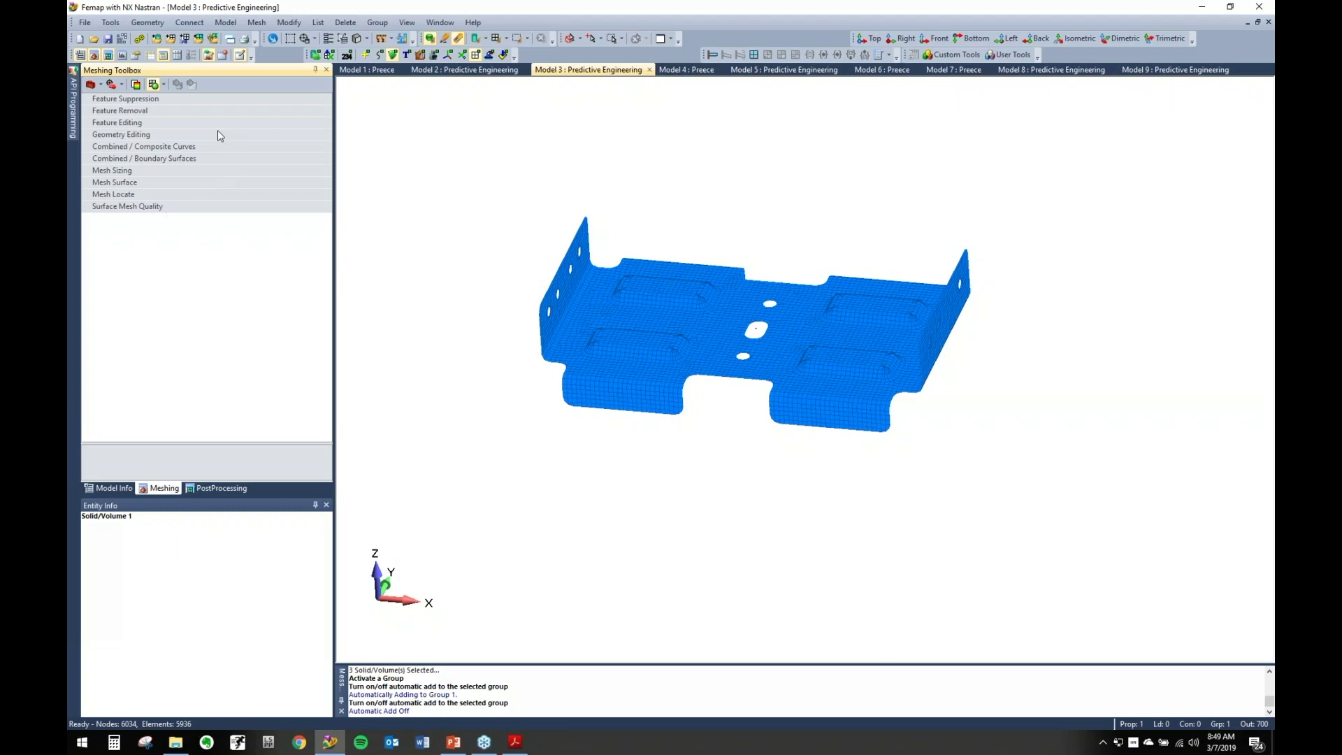
left_click(112, 171)
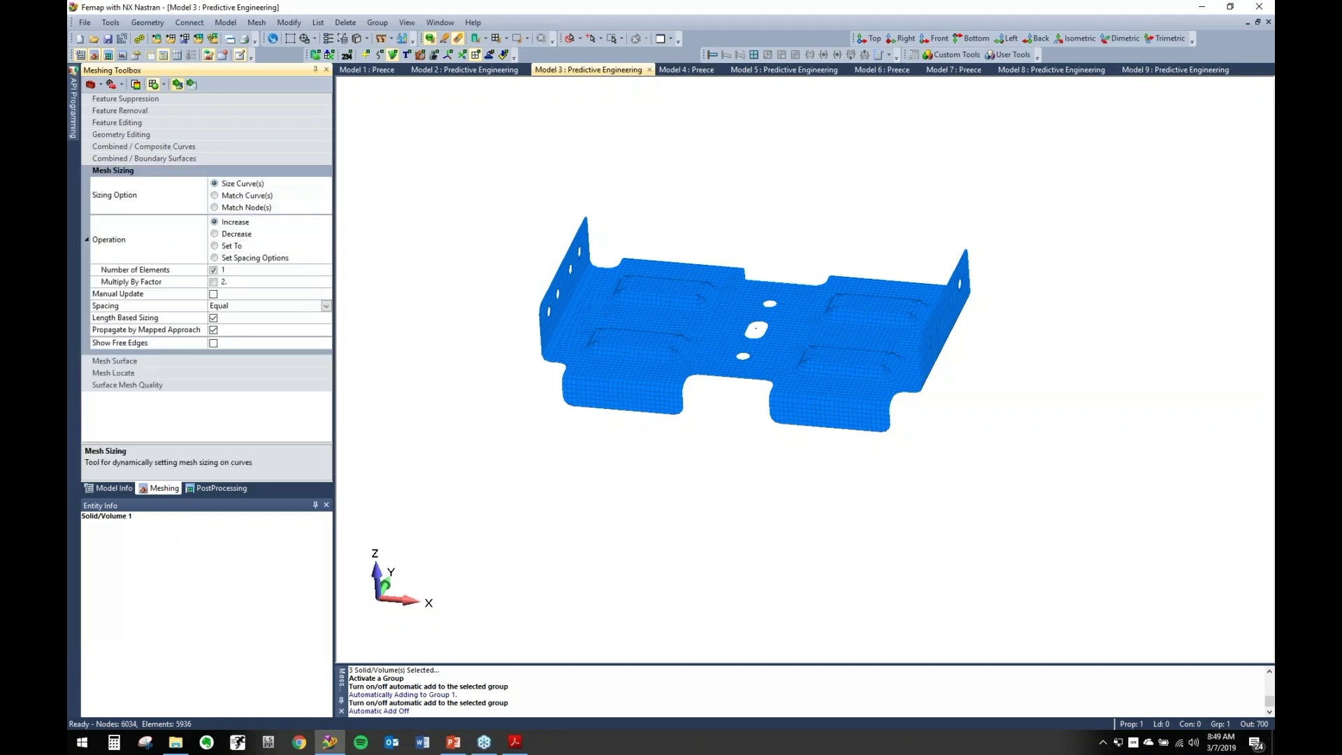
scroll(764, 459, "up", 3)
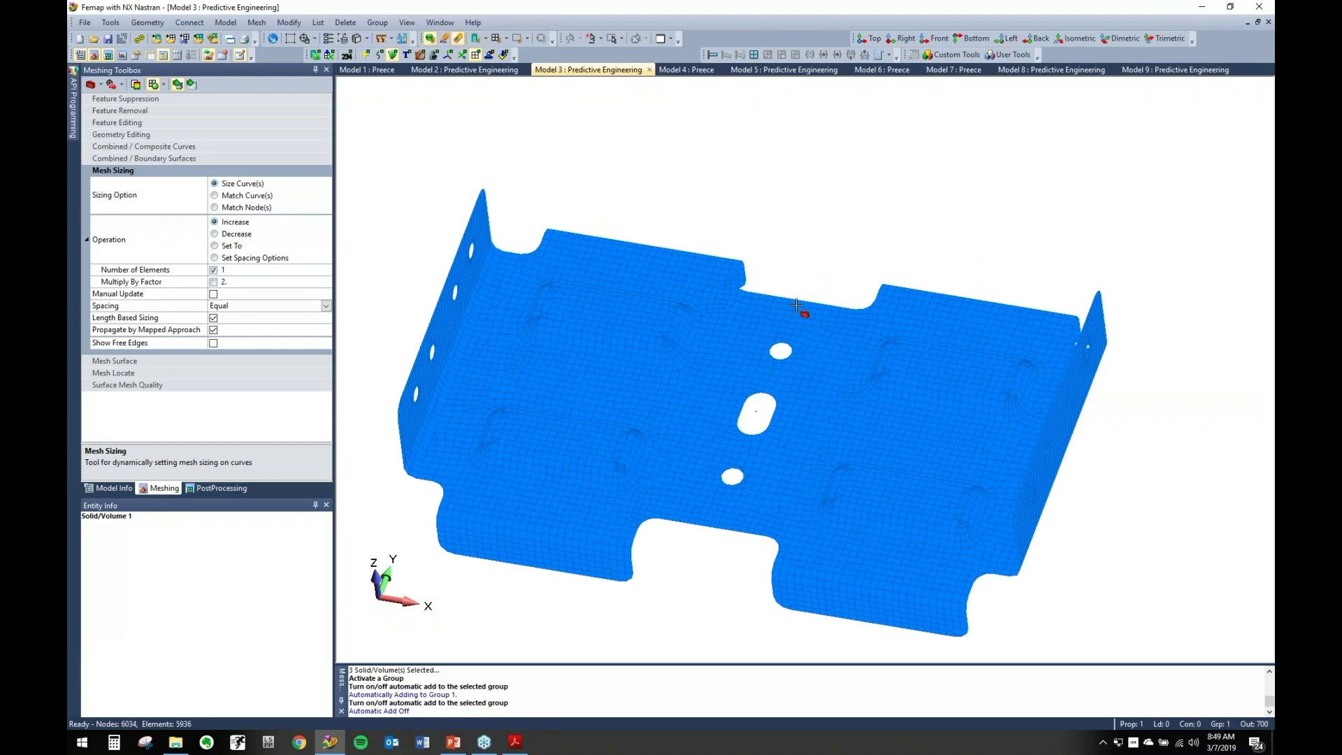
left_click(112, 488)
right_click(132, 200)
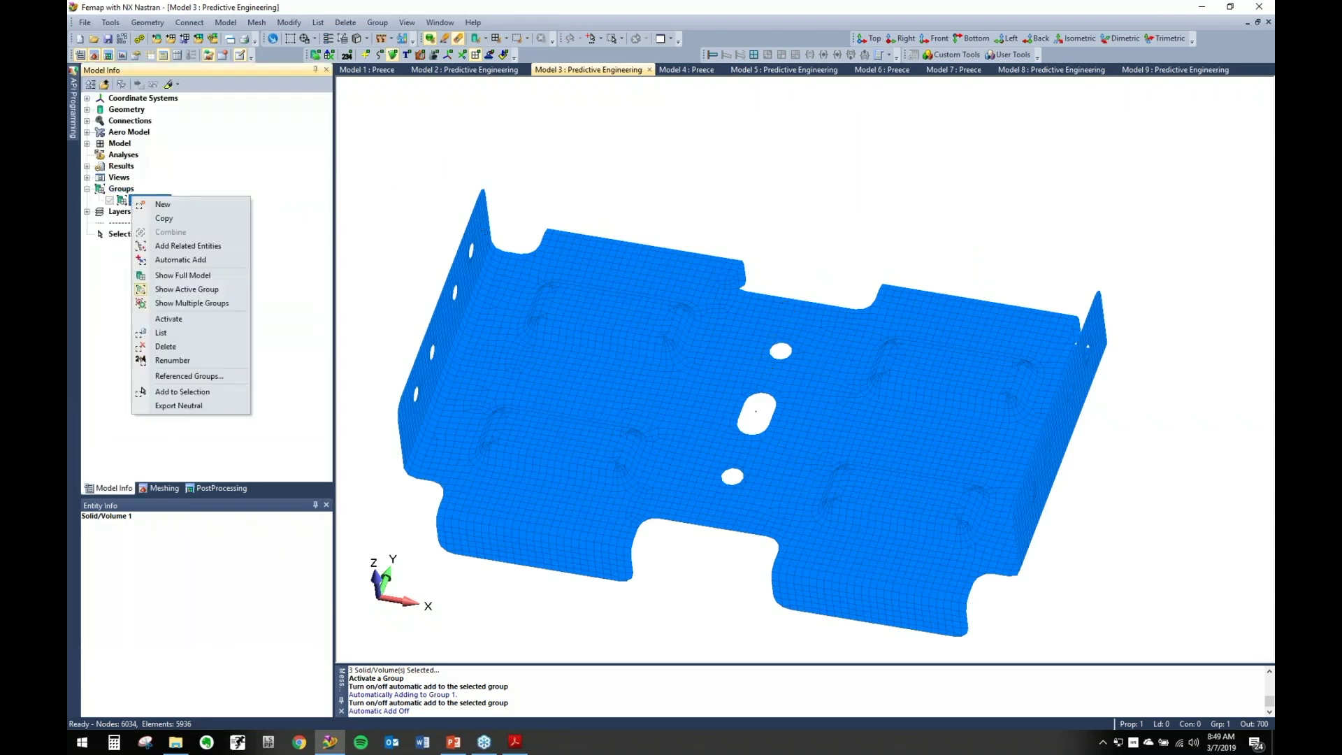
left_click(211, 277)
middle_click_drag(825, 350, 825, 312)
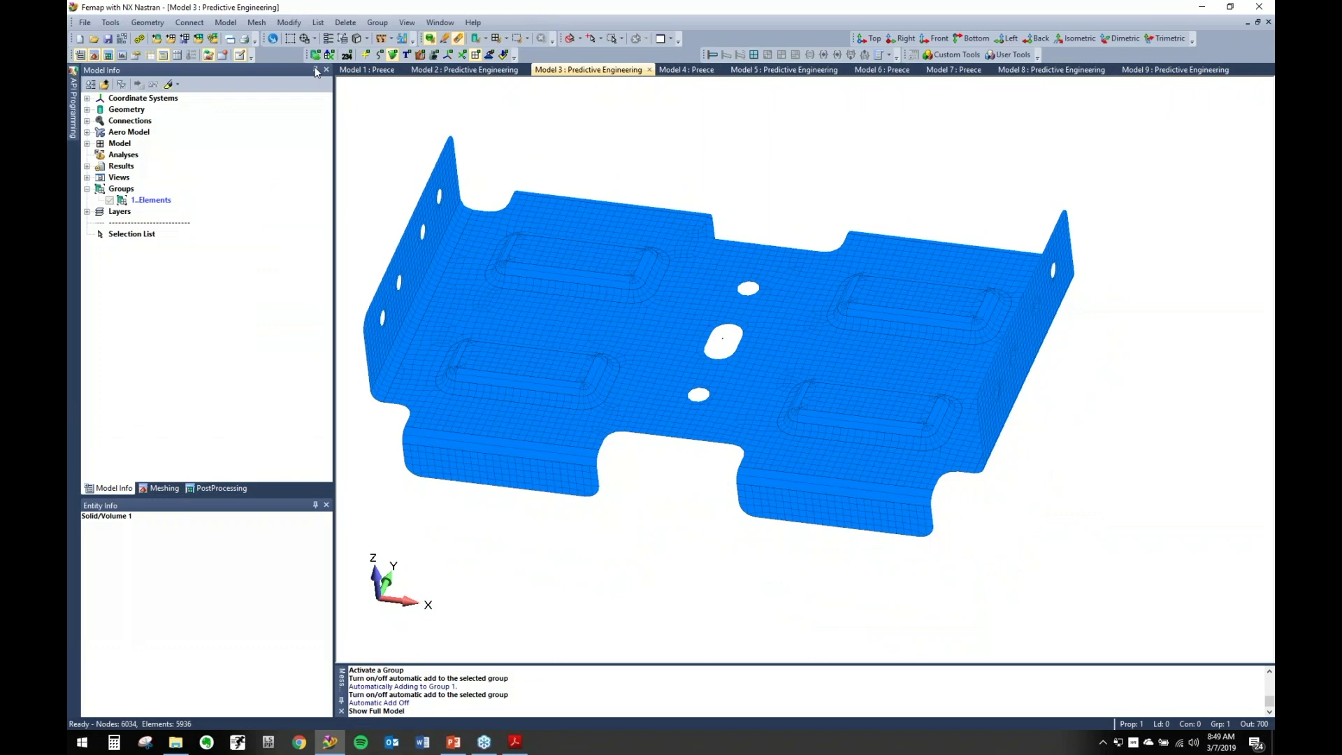
- Increase the mesh sizing by 1 element per pick on the plate's rear edge, front edge and small front hole
left_click(153, 489)
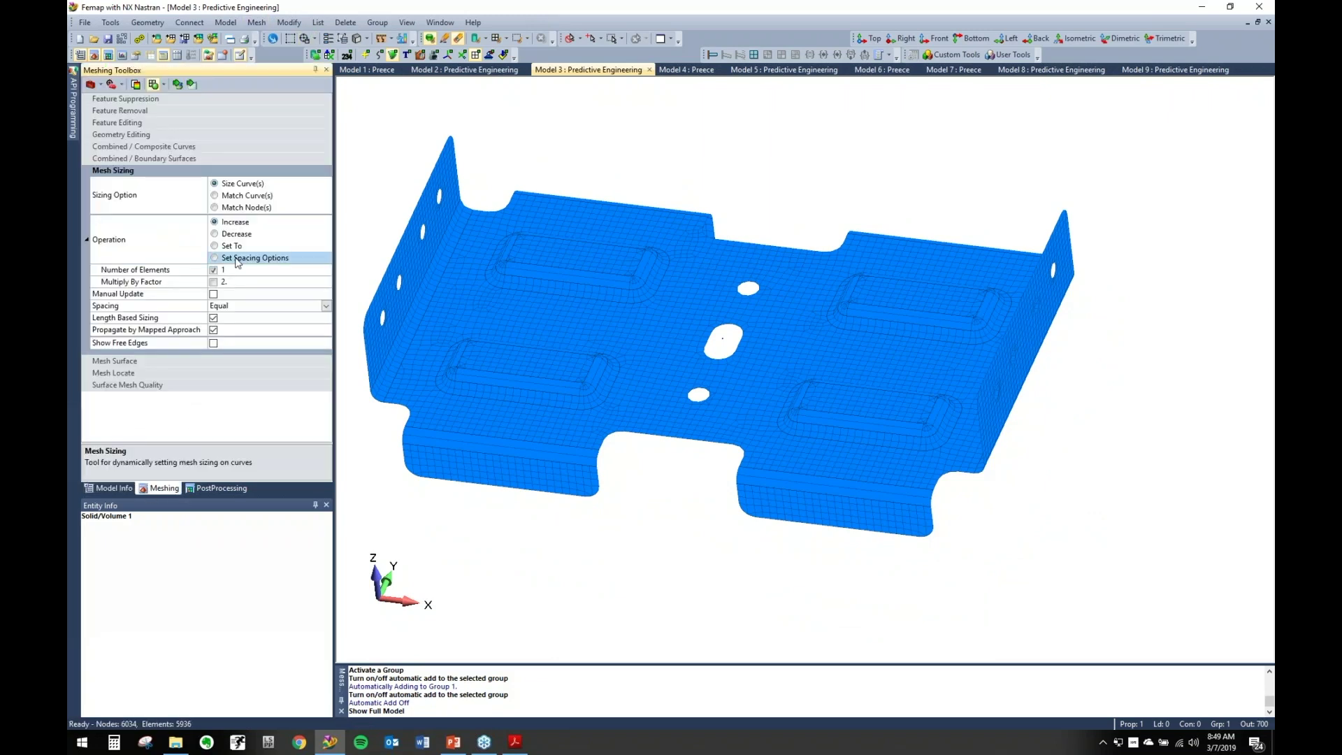
left_click(194, 87)
left_click(757, 240)
left_click(760, 245)
left_click(666, 442)
left_click(699, 397)
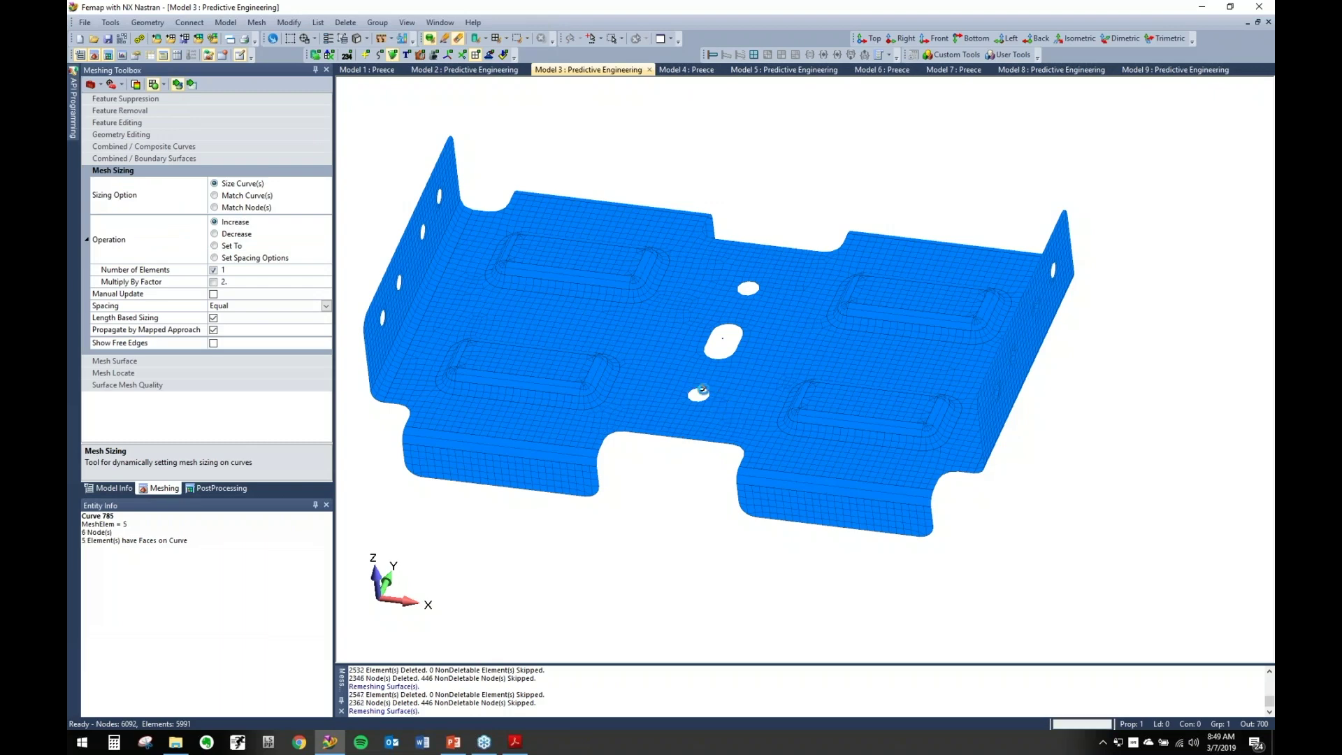
- Display only the active Elements group of the remeshed plate
left_click(108, 487)
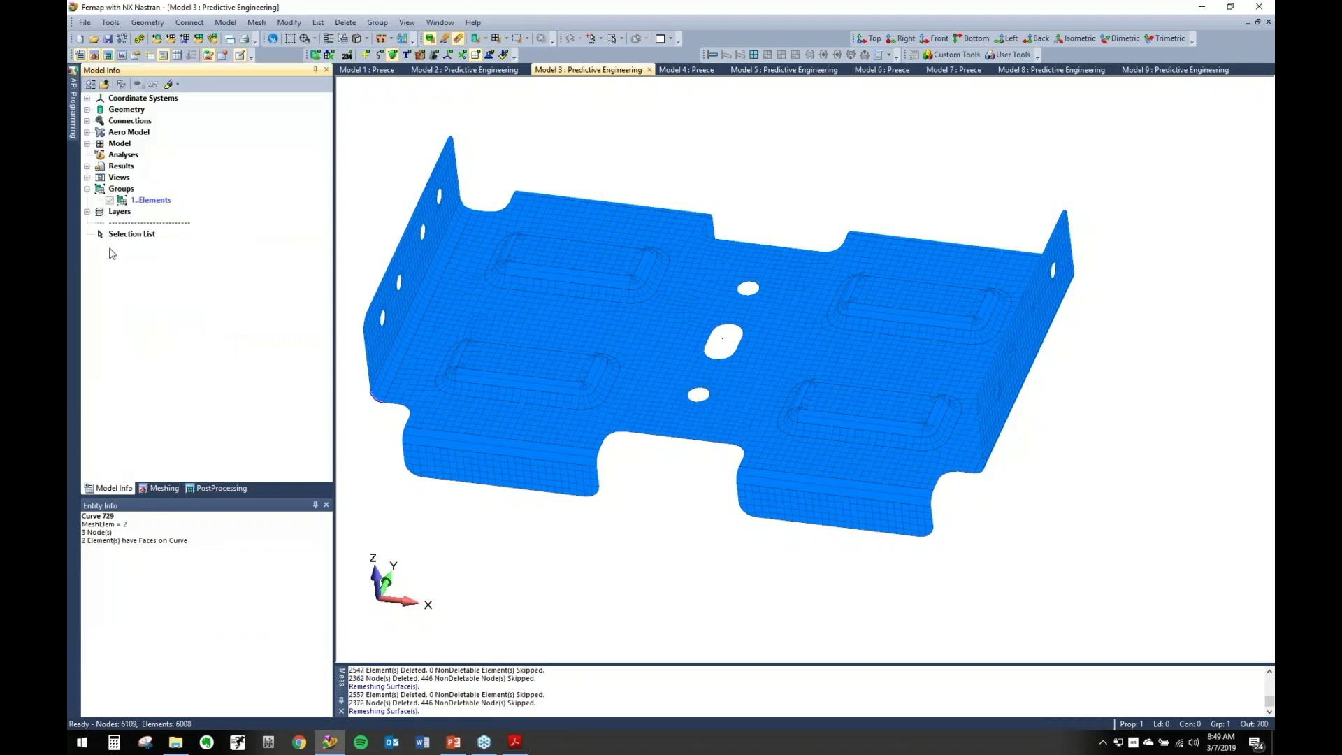
right_click(168, 200)
left_click(216, 288)
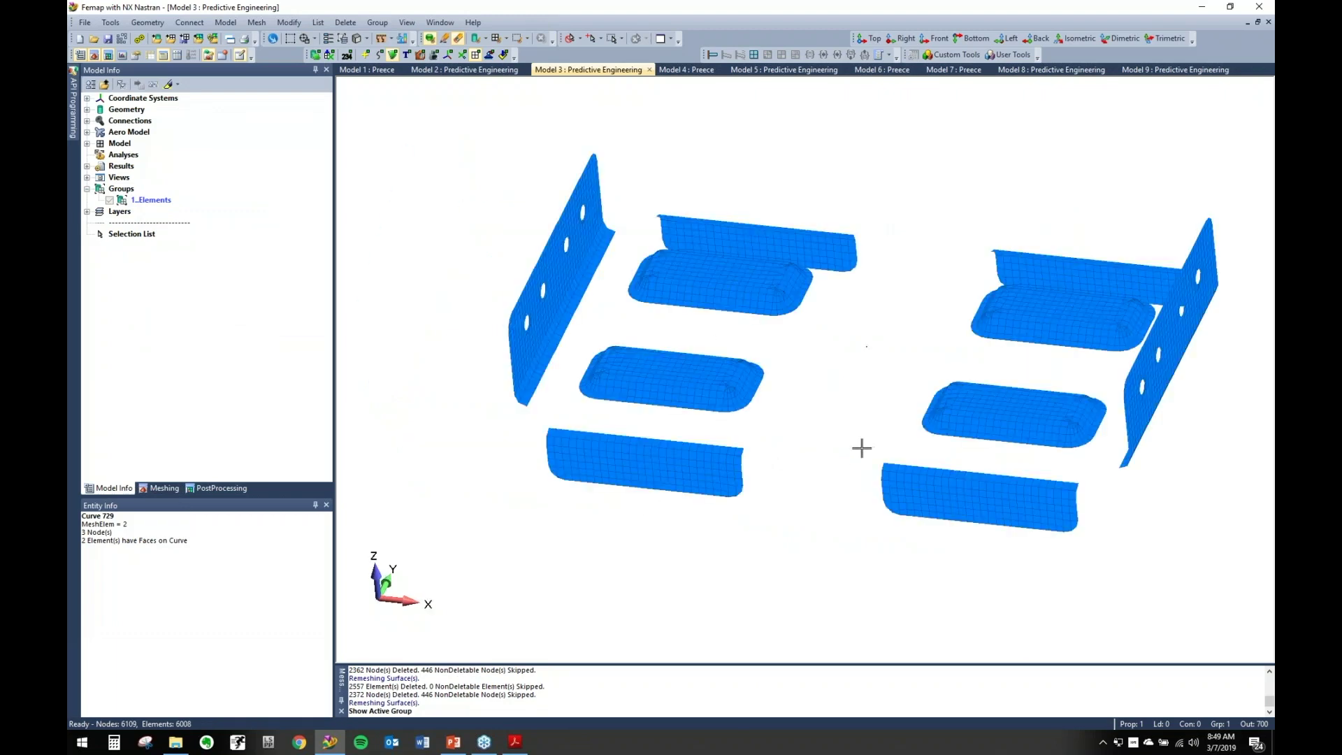
middle_click_drag(887, 440, 830, 416)
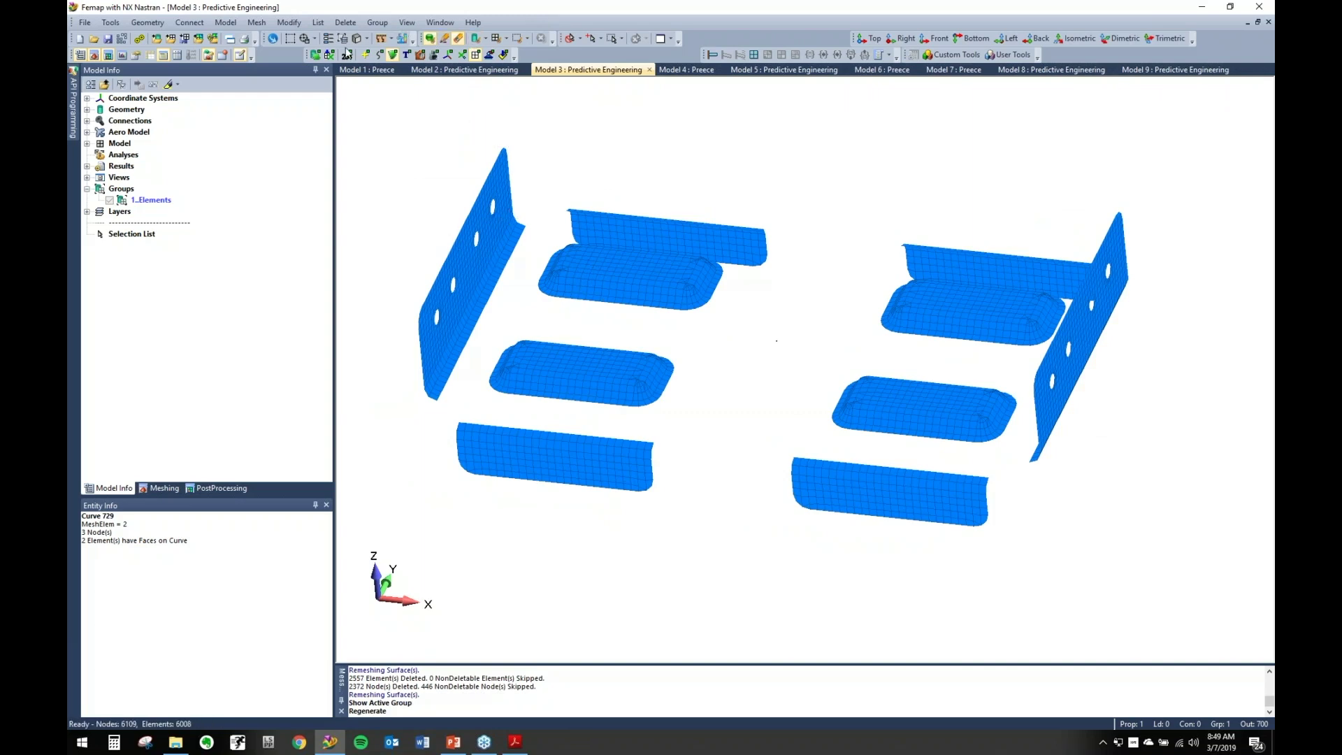
- Evaluate the Elements group so that it includes the remeshed elements
left_click(386, 22)
left_click(386, 21)
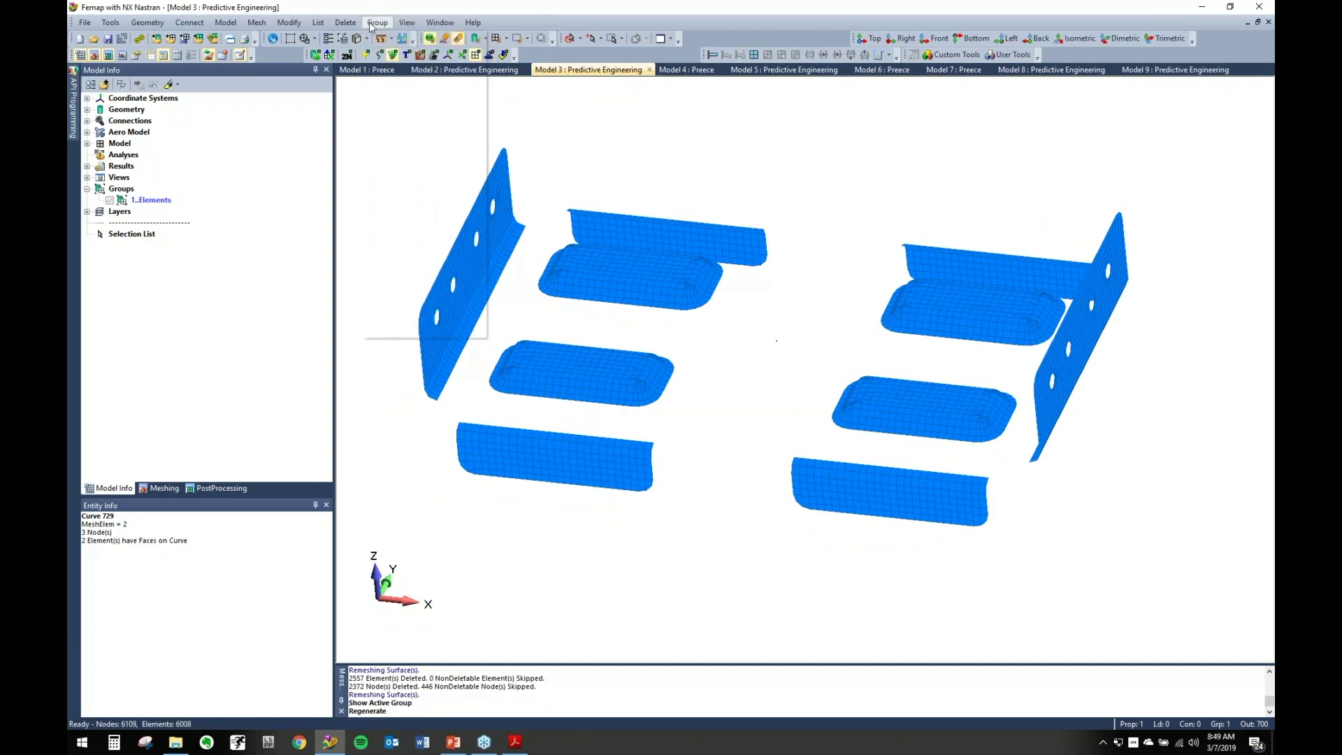
left_click(386, 22)
mouse_move(404, 51)
left_click(535, 55)
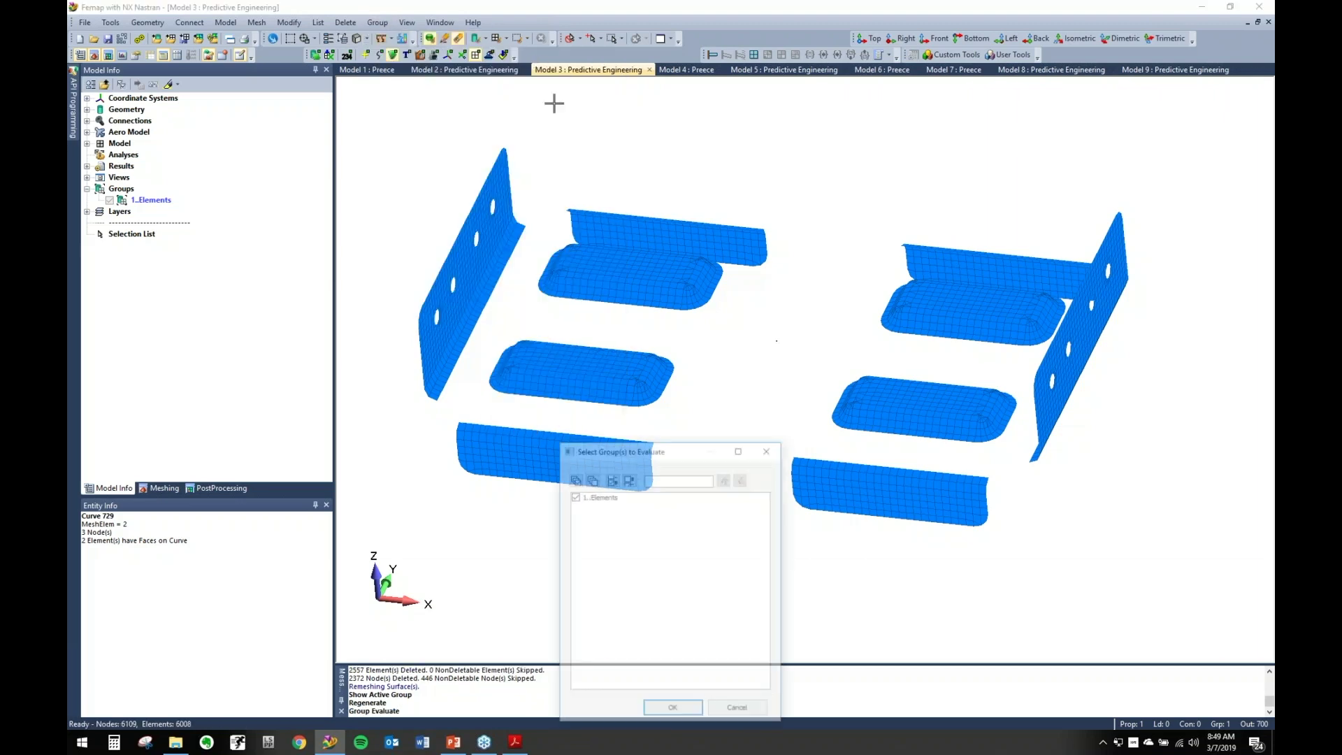
left_click(658, 711)
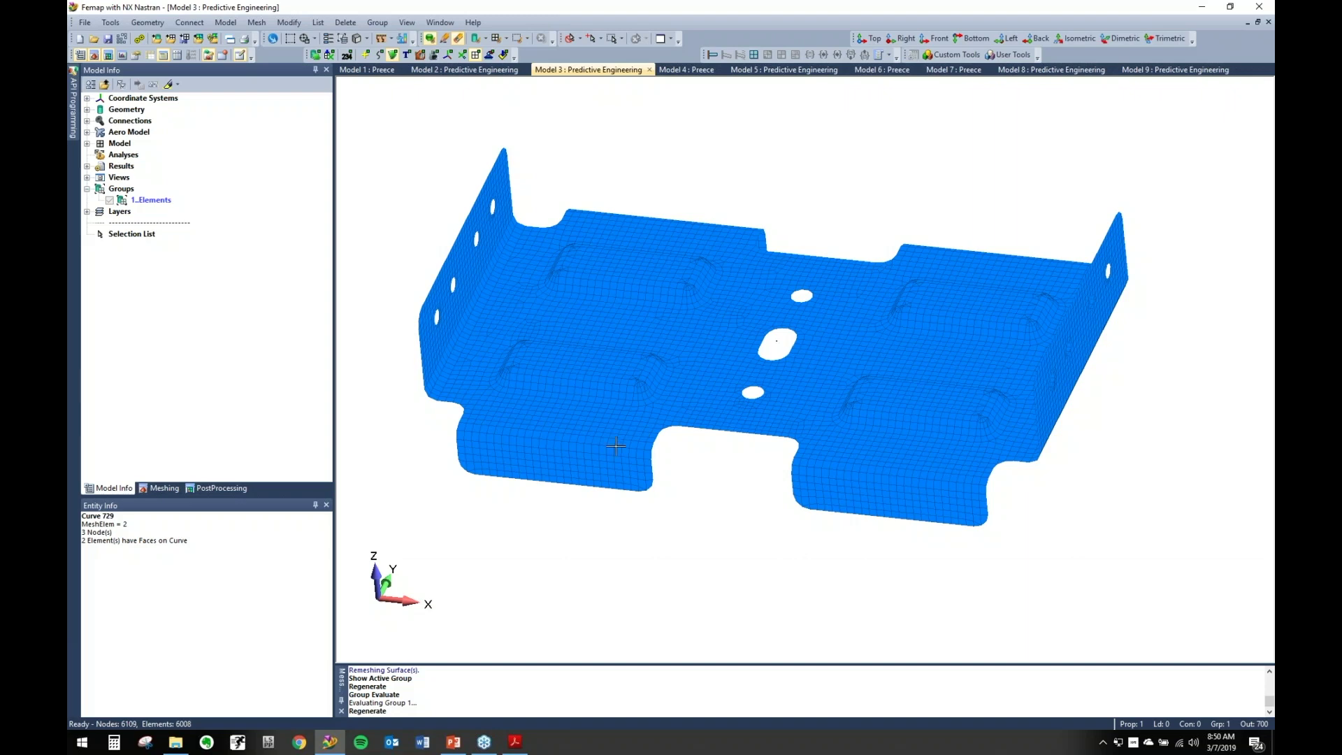
left_click(377, 22)
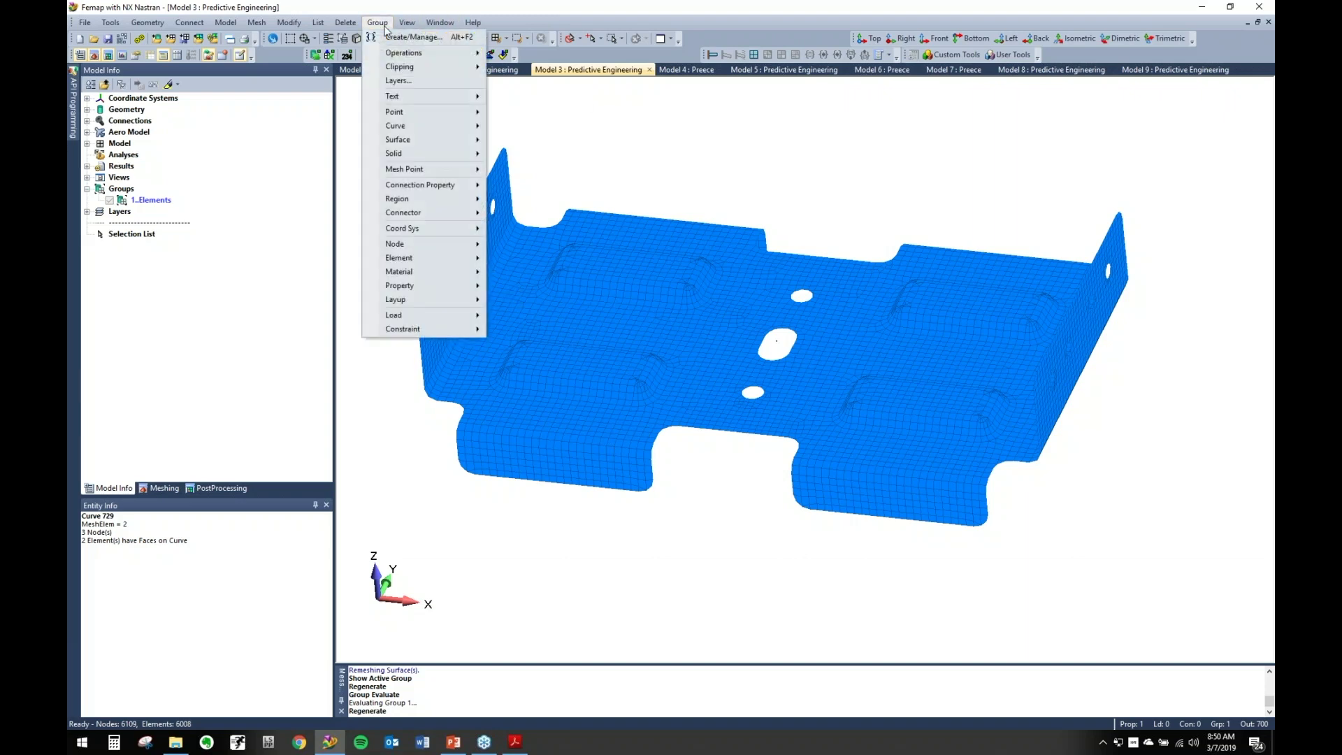
mouse_move(404, 54)
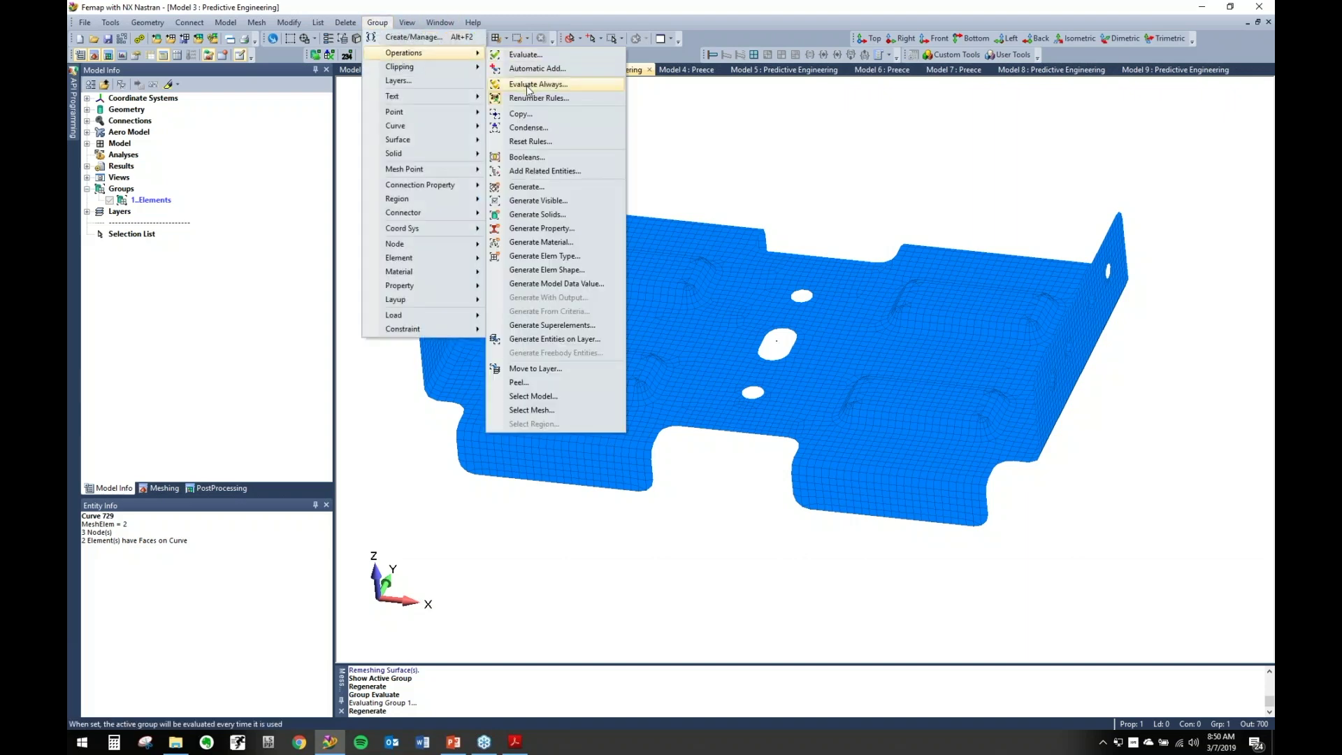
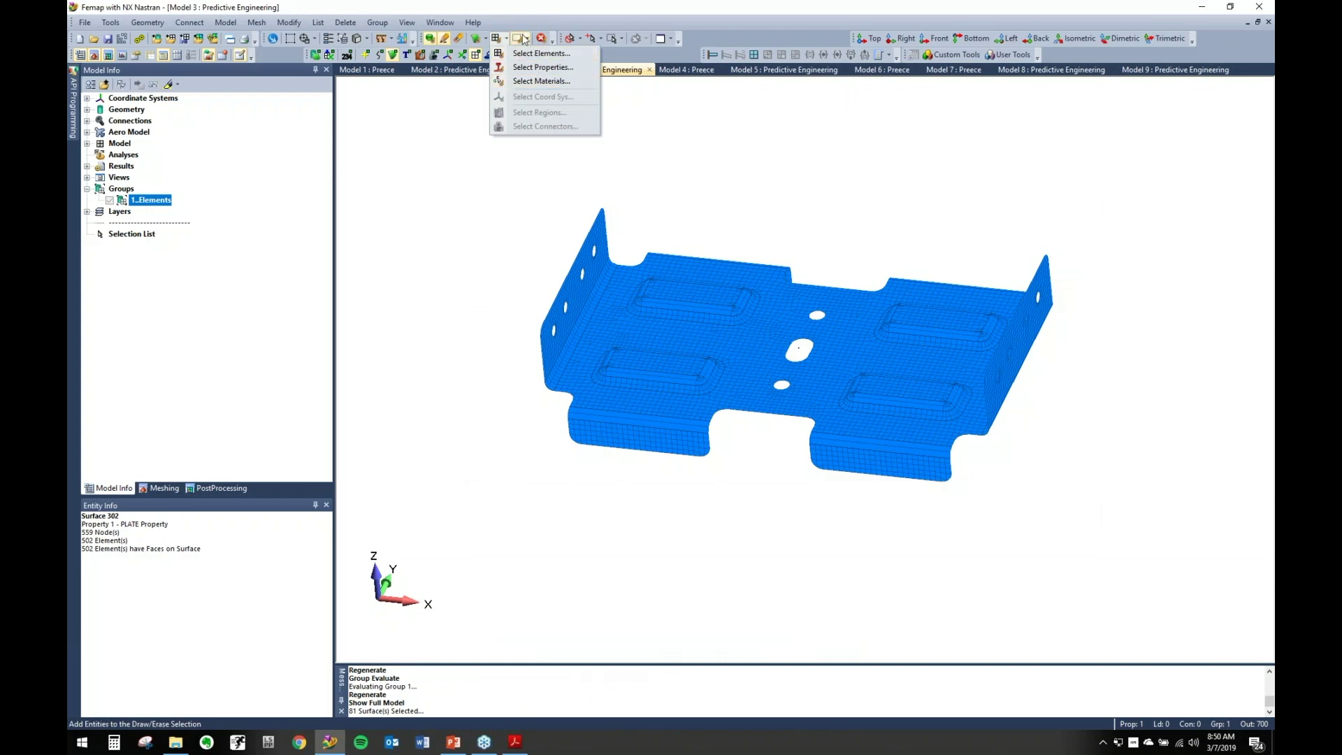
- Save the selected surfaces as a new group without a title and activate that group
left_click(568, 242)
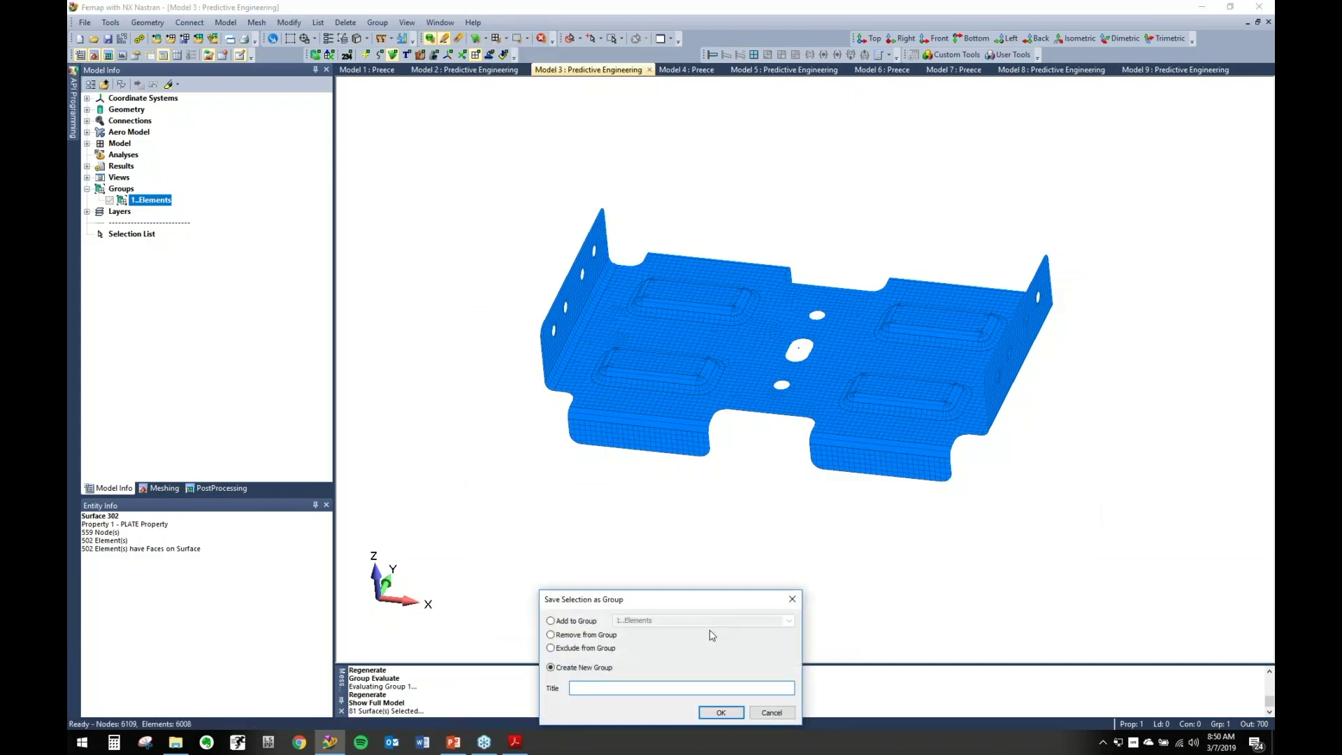
left_click(729, 710)
double_click(148, 211)
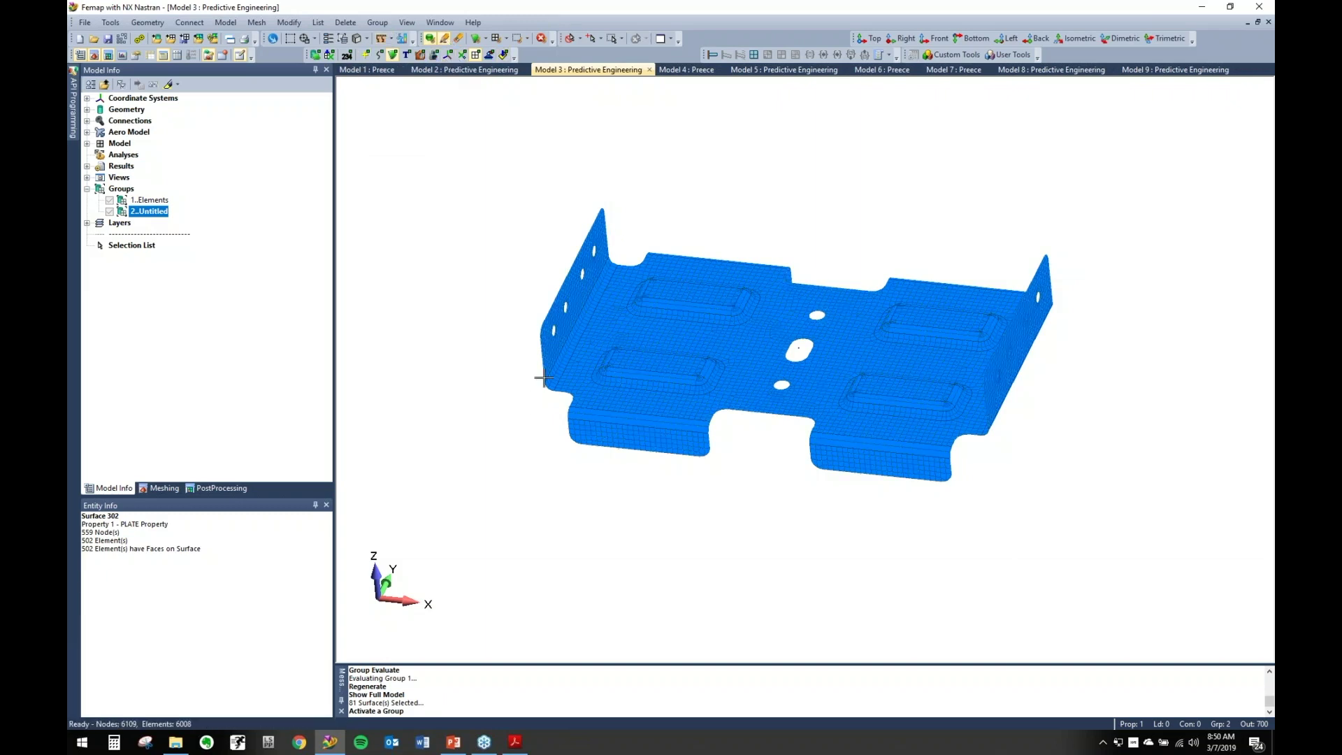
right_click(144, 202)
- Increase the mesh sizing by 1 element per pick on the plate's middle rear edge, picking it twice
left_click(162, 488)
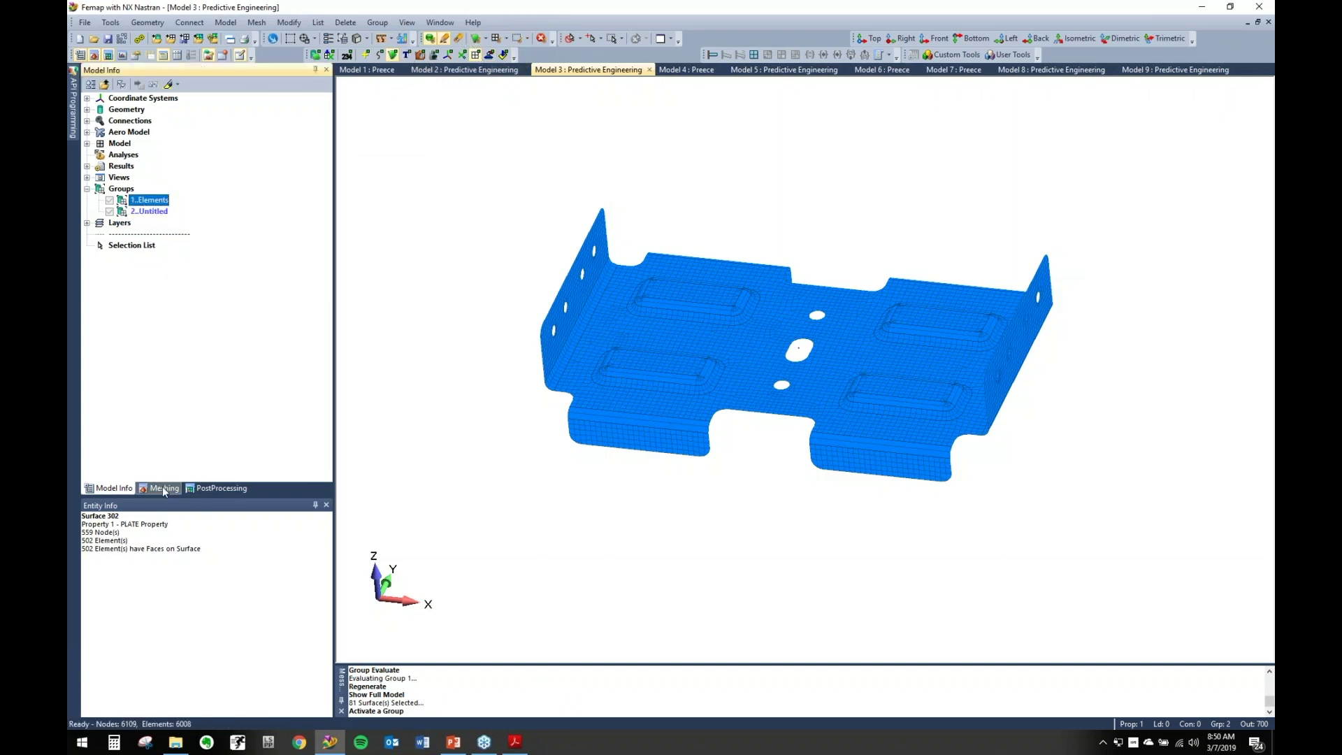
left_click(162, 488)
left_click(815, 305)
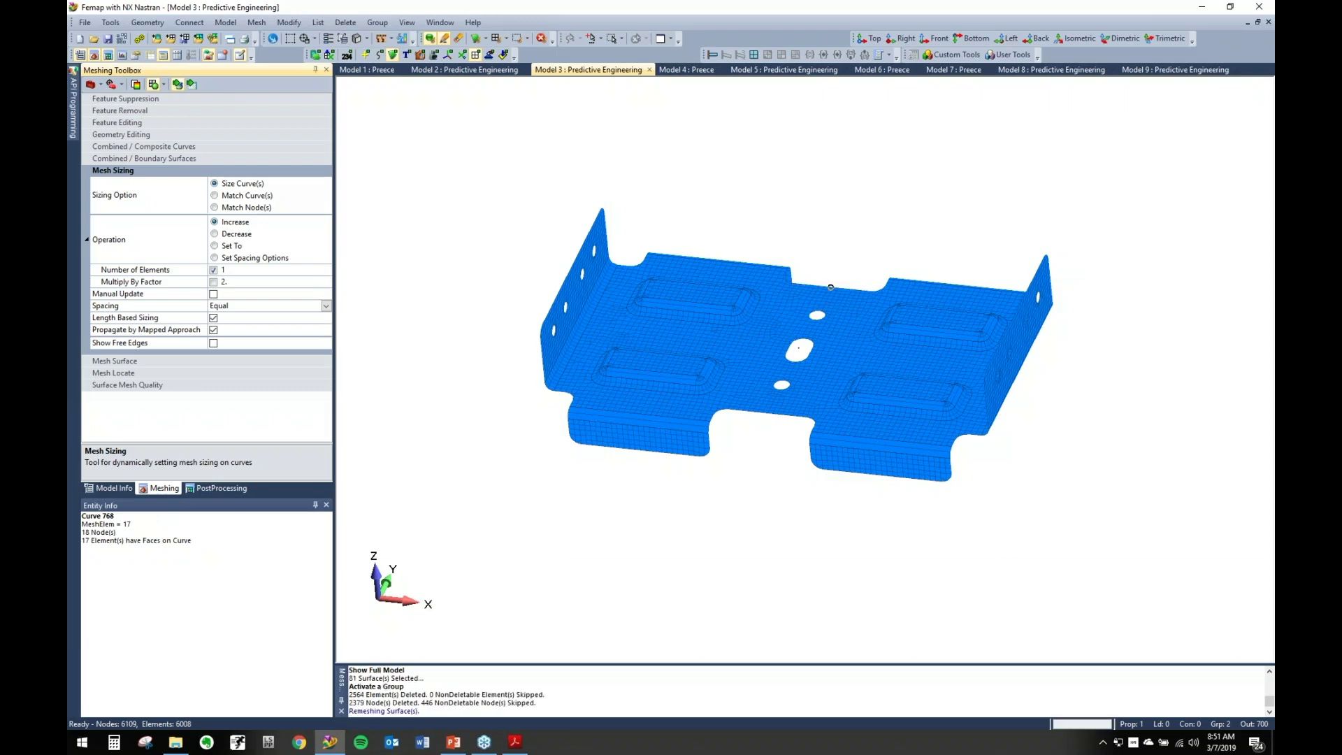
left_click(815, 305)
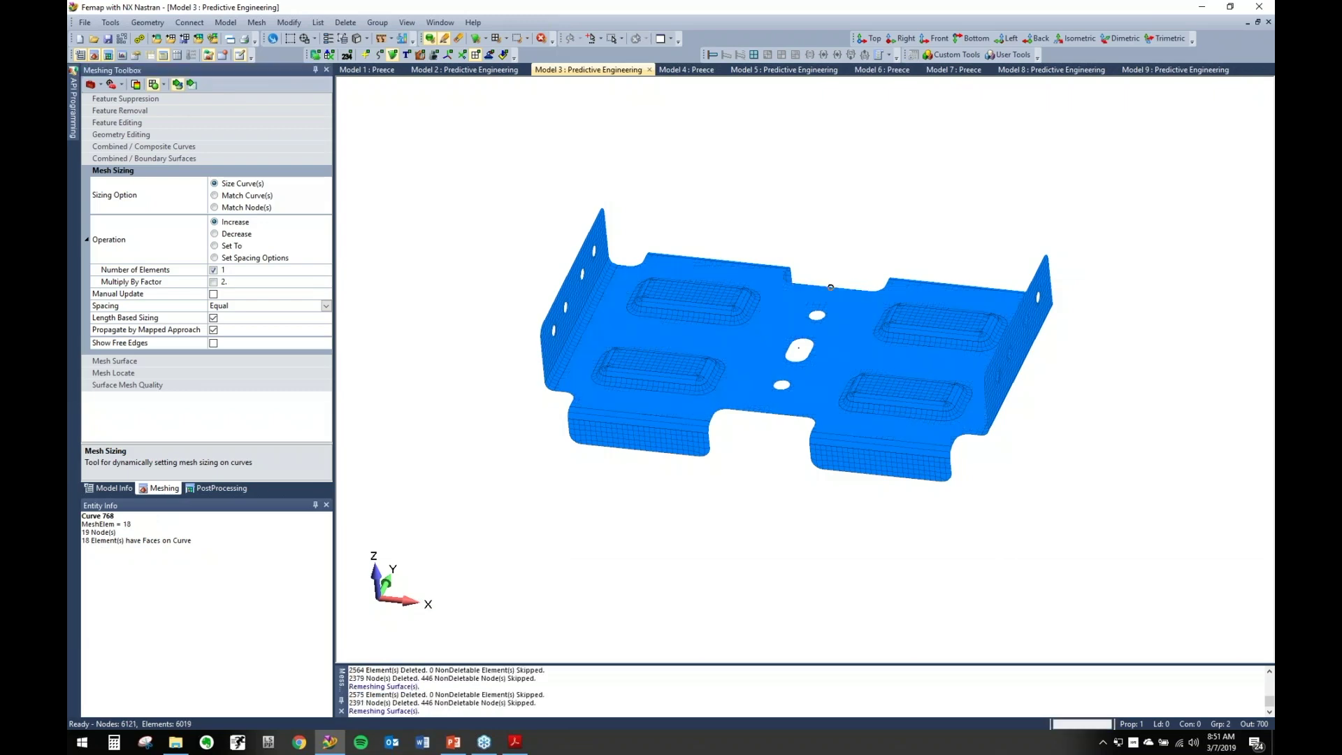
- Display only the active untitled group of the remeshed plate and regenerate the view
left_click(112, 488)
right_click(148, 211)
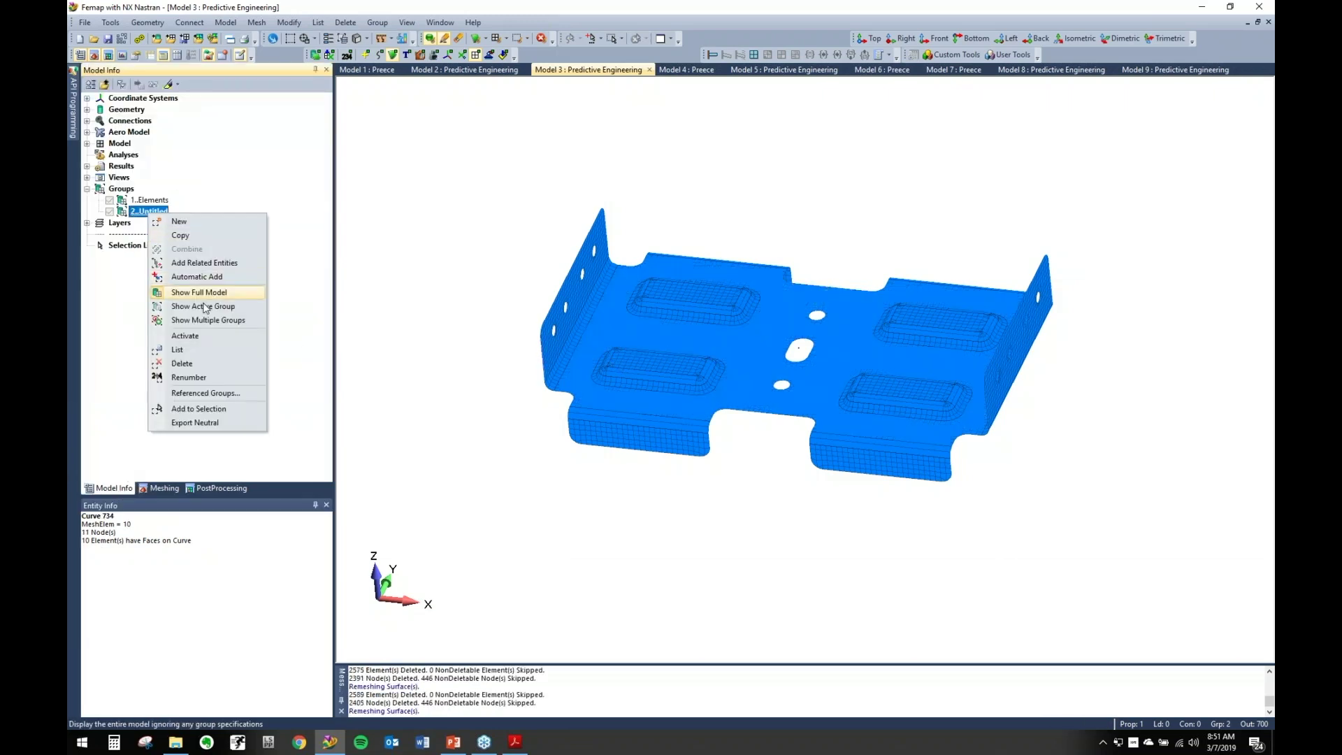
left_click(217, 305)
right_click(148, 211)
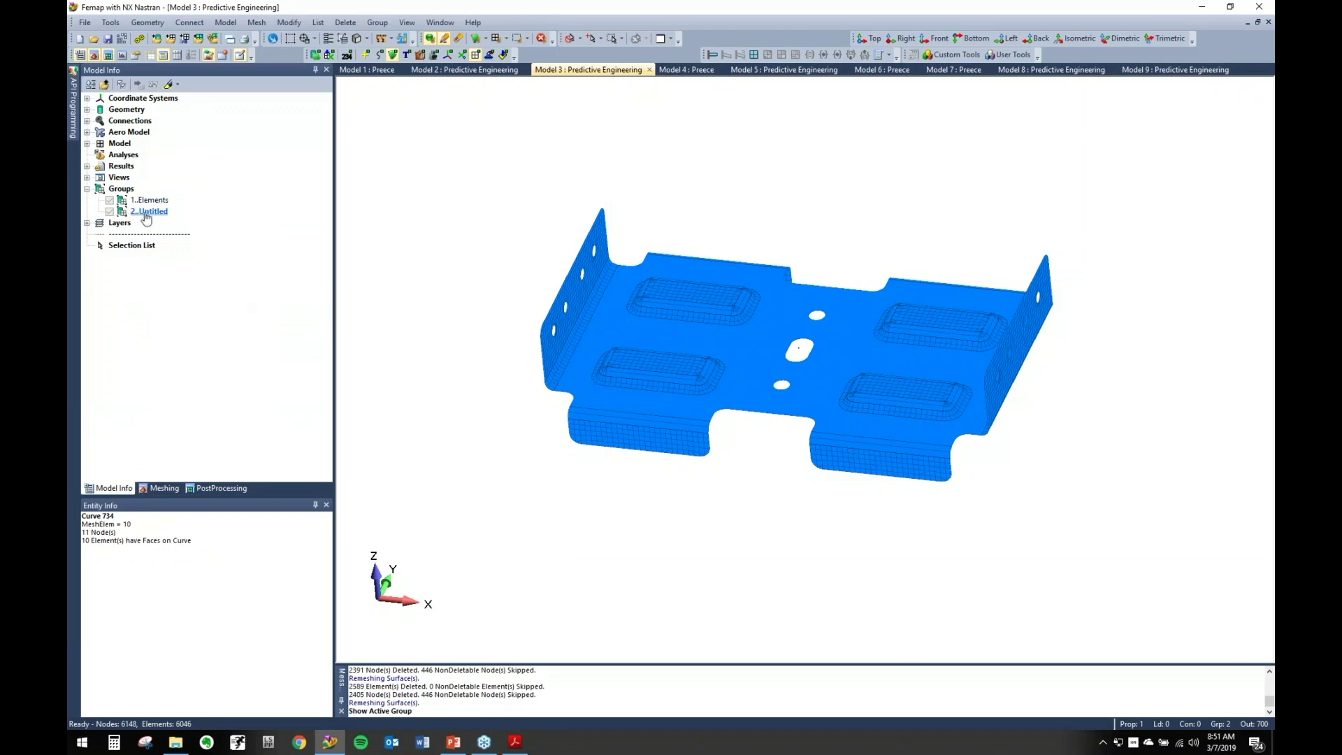
left_click(660, 267)
key("ctrl+g")
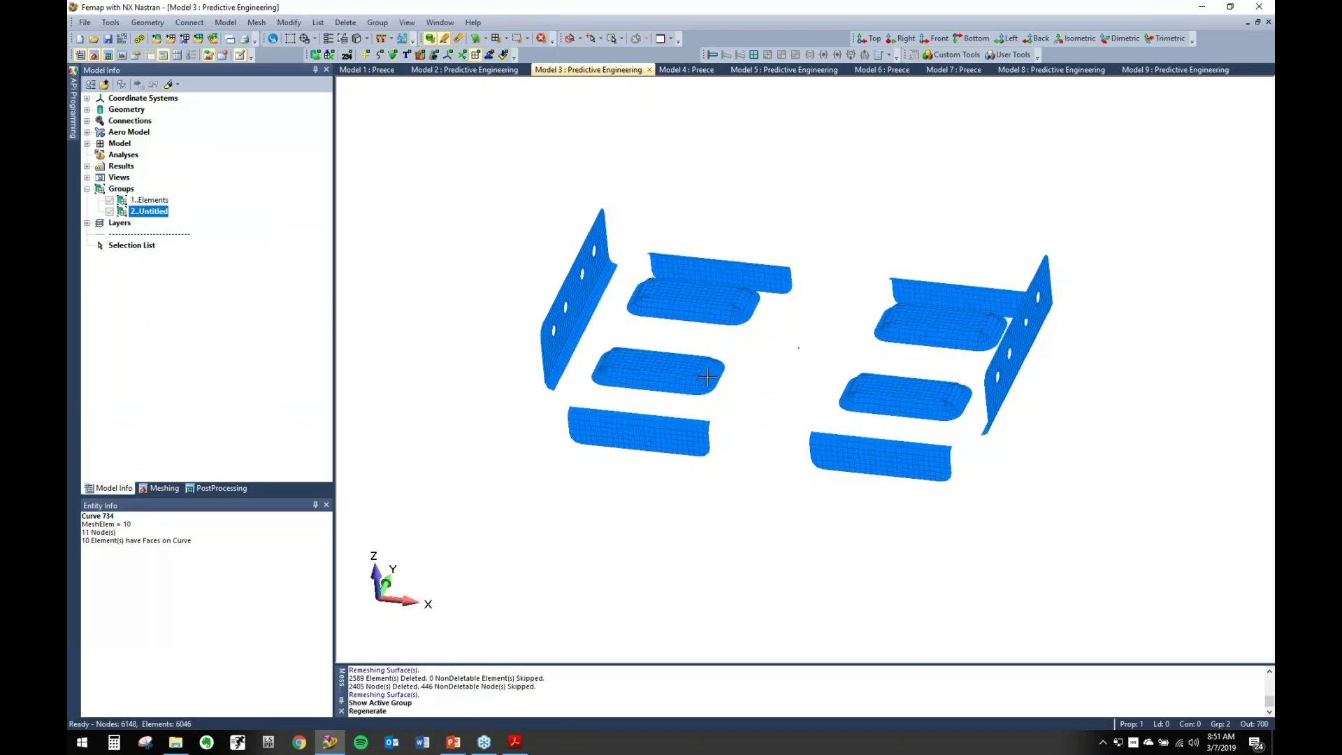
- Evaluate the untitled surface group, leaving the Elements group out of the evaluation
left_click(377, 23)
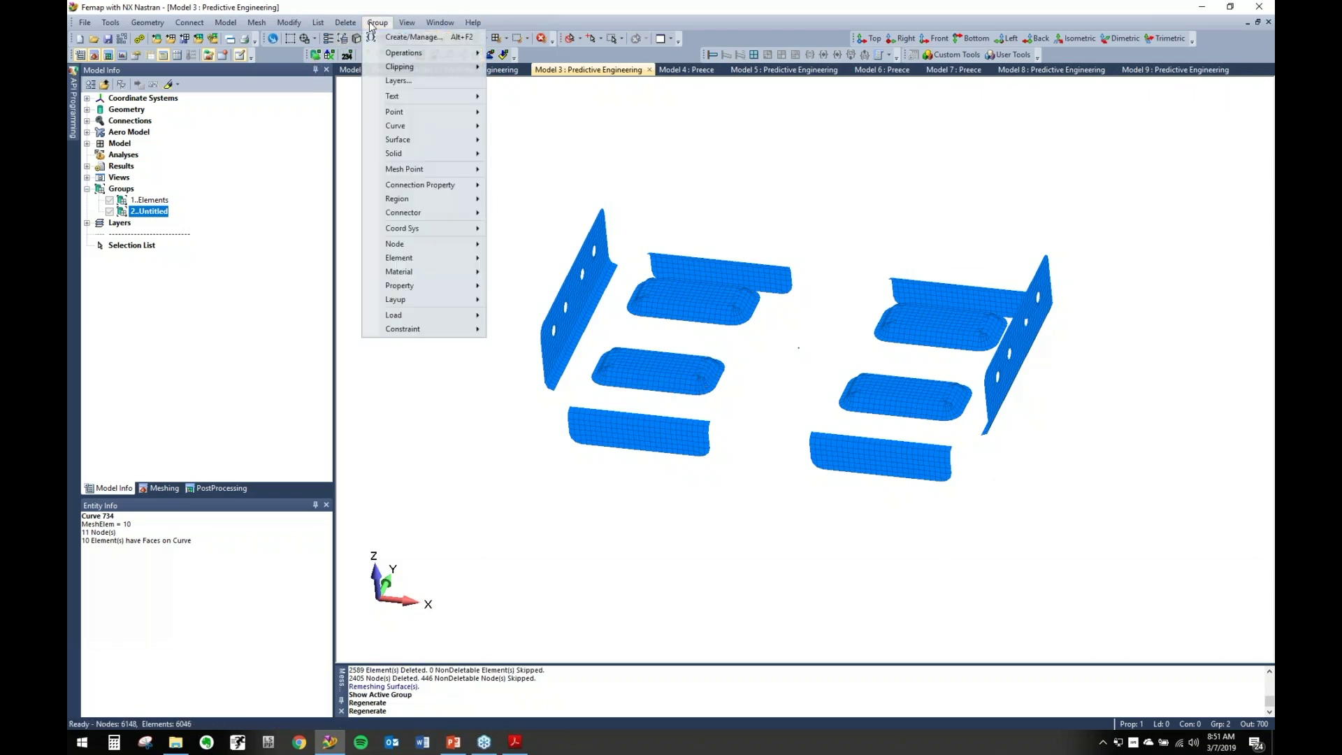
mouse_move(419, 52)
left_click(524, 53)
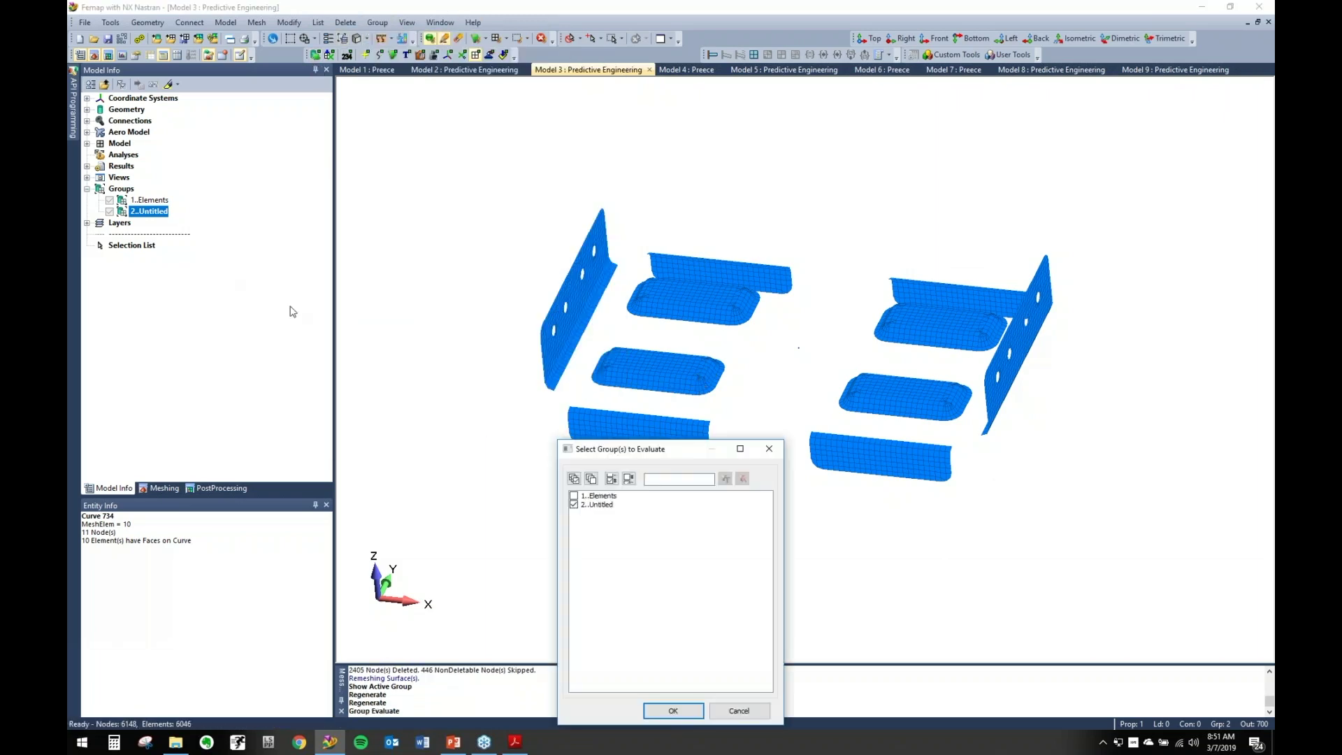
left_click(670, 709)
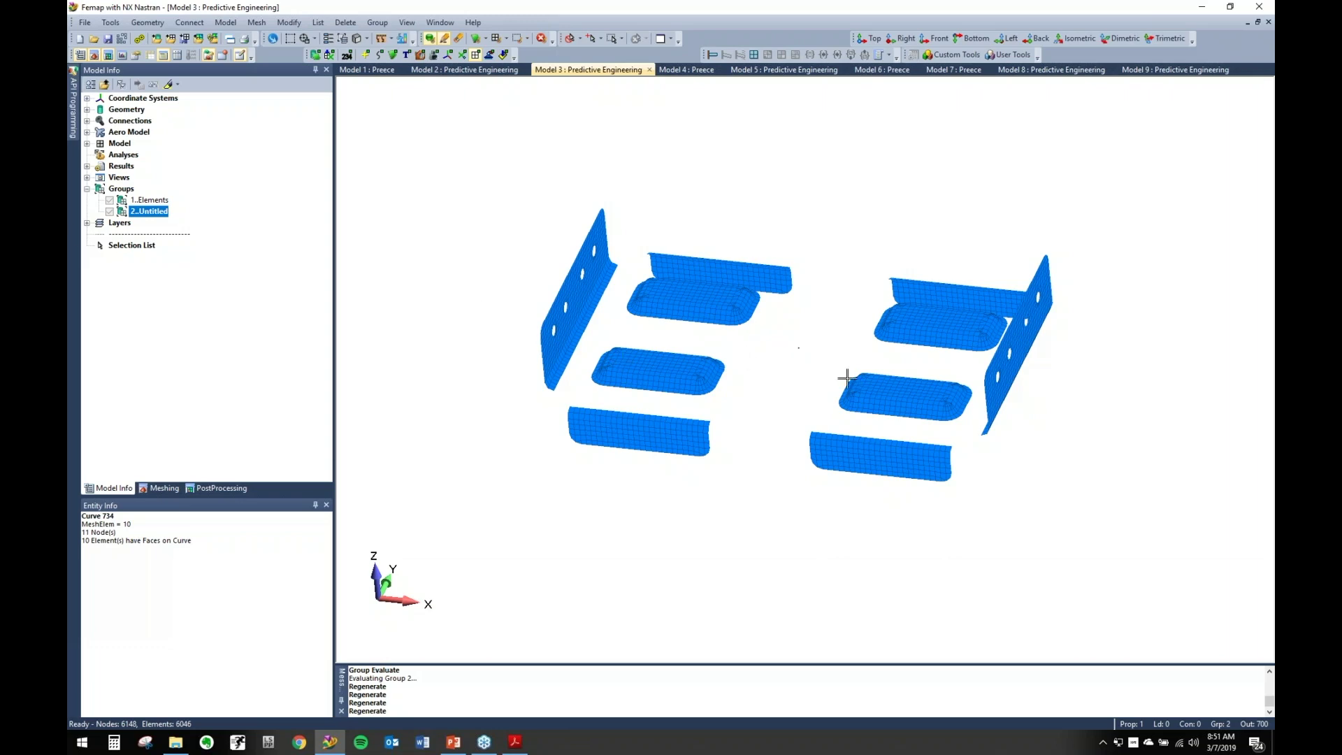
- Switch the active group to Elements to inspect its display, and reactivate the untitled group
scroll(790, 386, "up", 3)
double_click(151, 200)
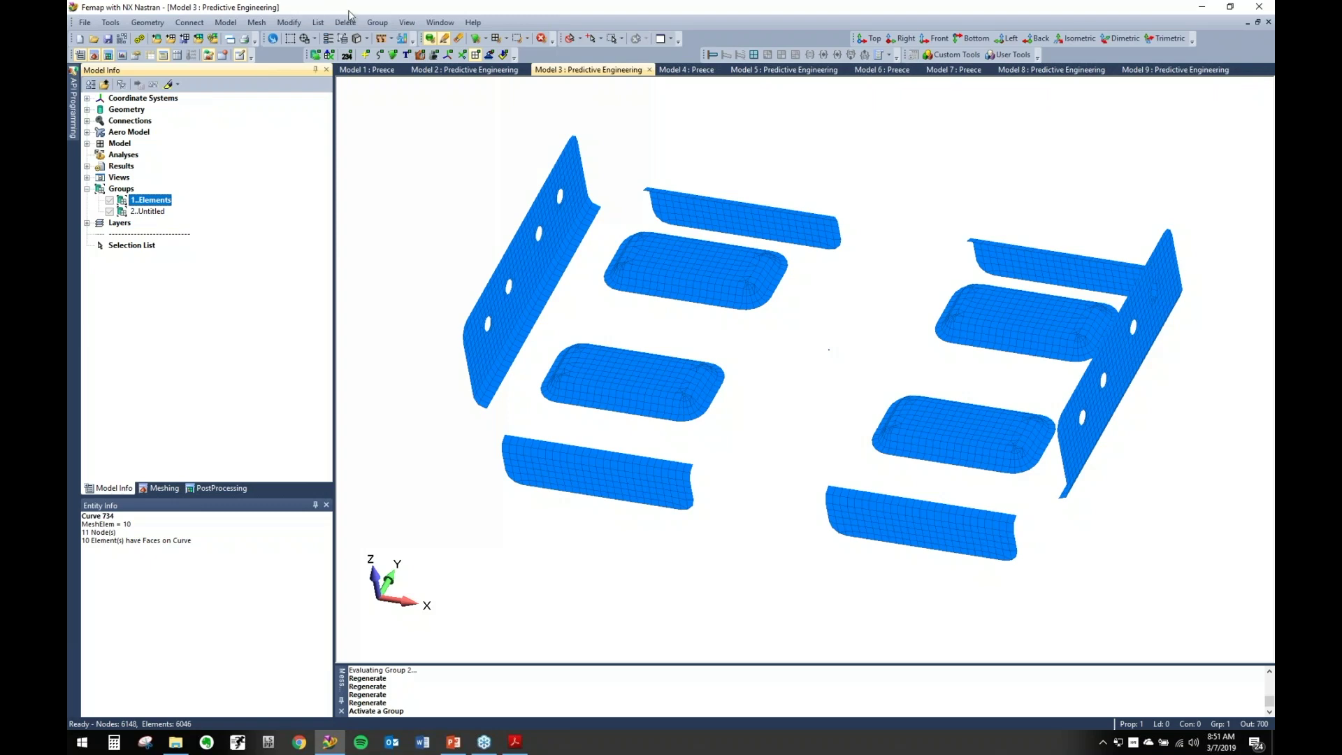
left_click(378, 22)
left_click(764, 315)
scroll(799, 381, "down", 2)
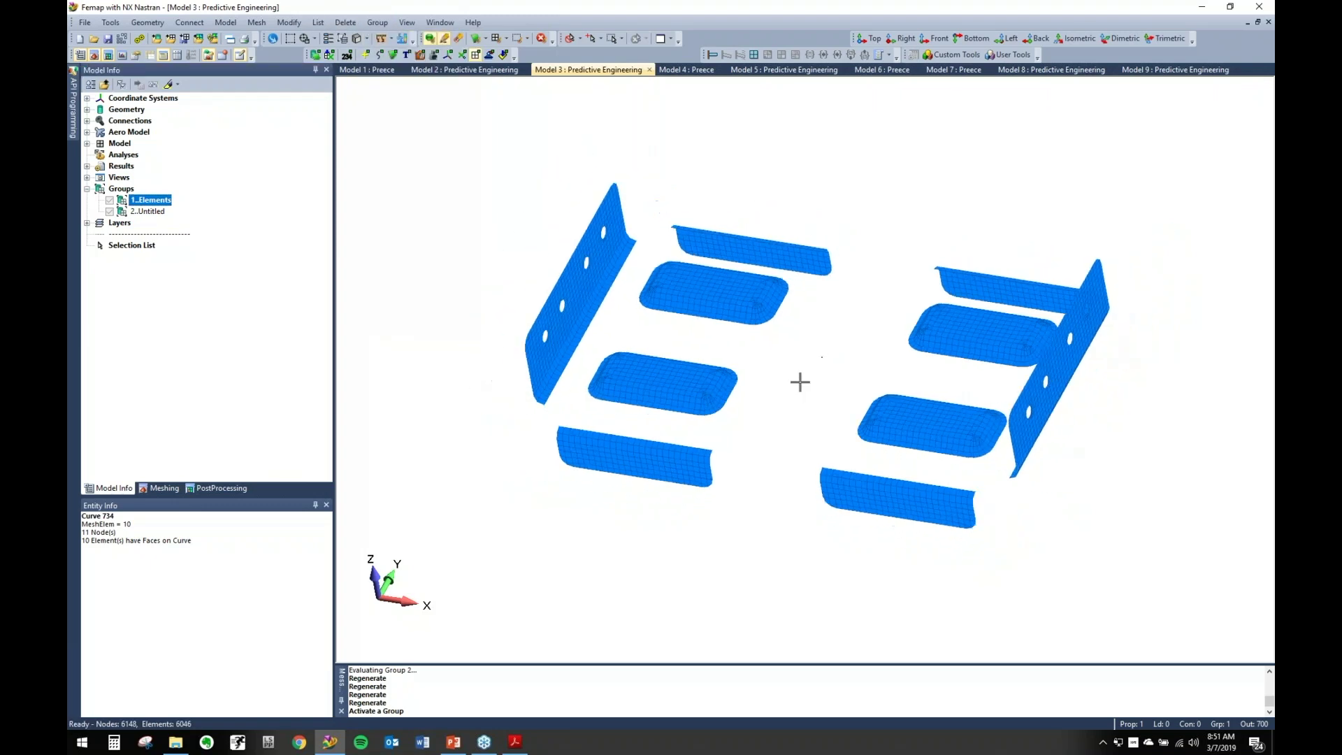
middle_click_drag(827, 369, 844, 360)
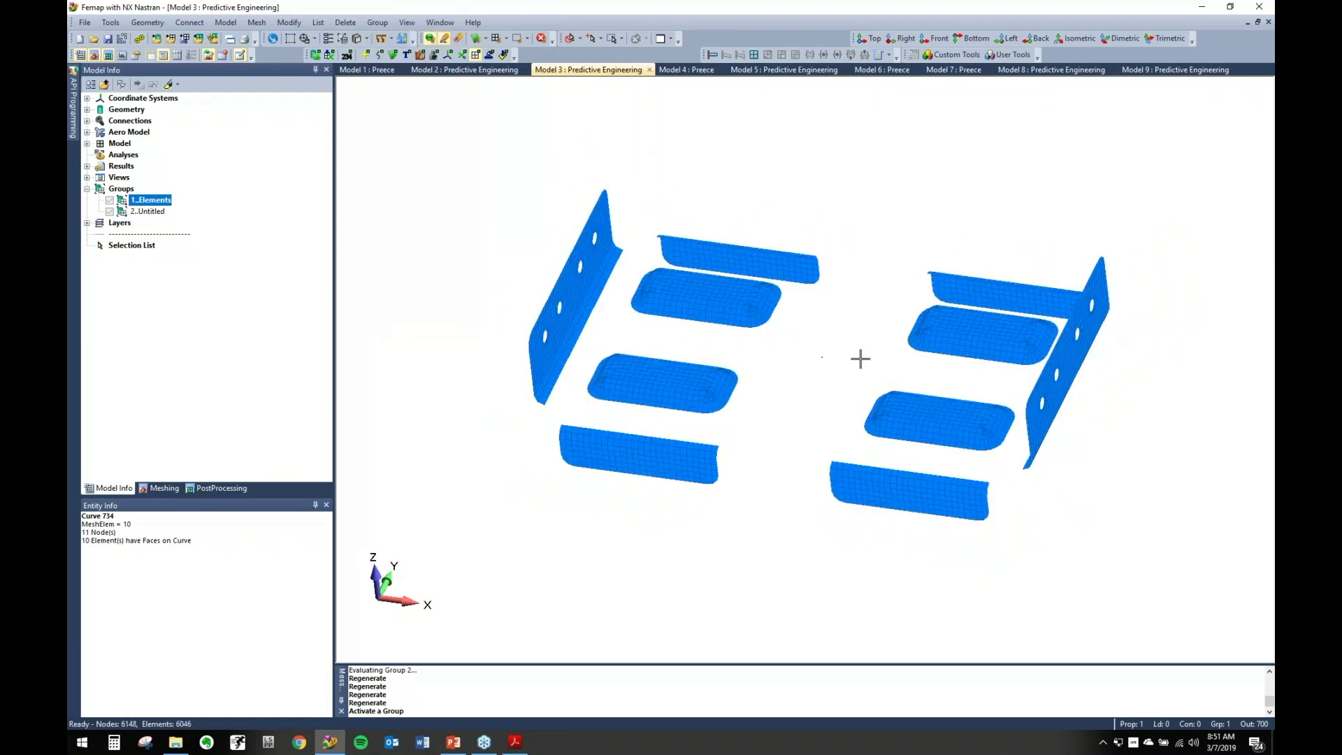
double_click(149, 211)
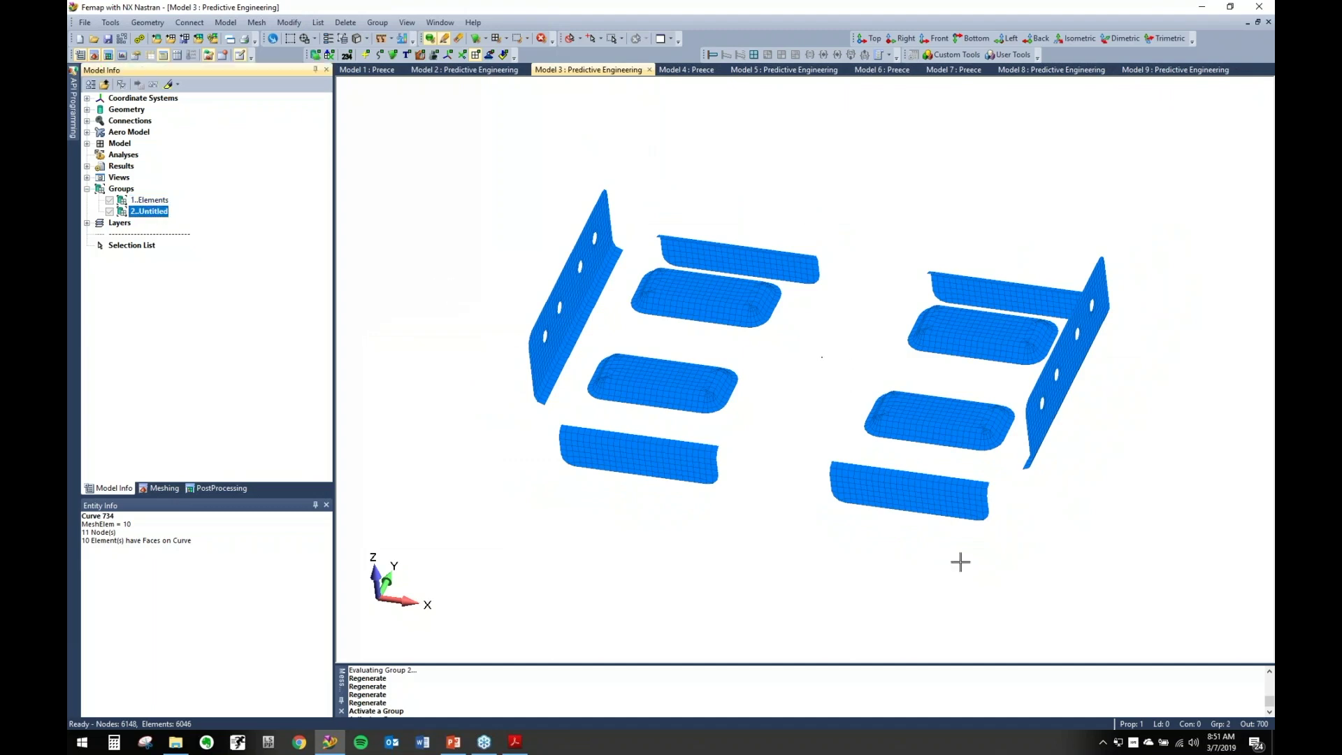
middle_click_drag(824, 405, 759, 387, "ctrl")
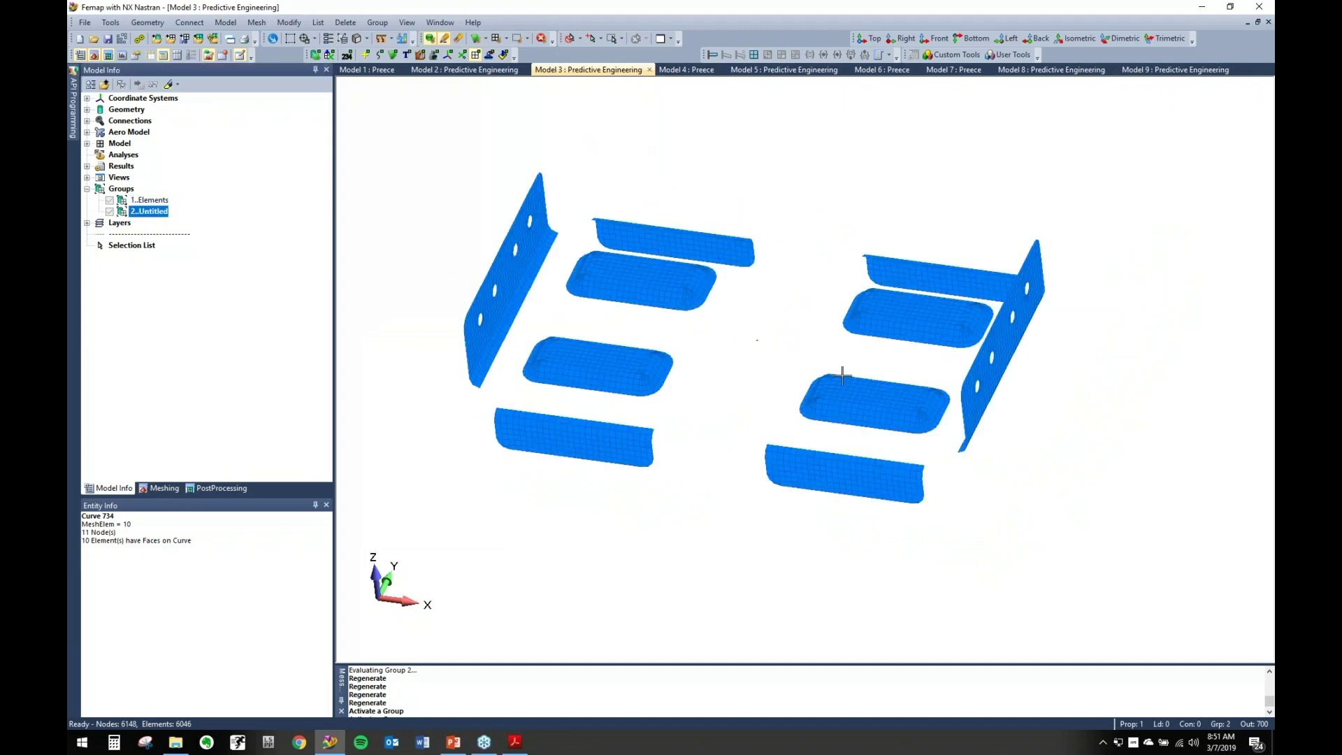